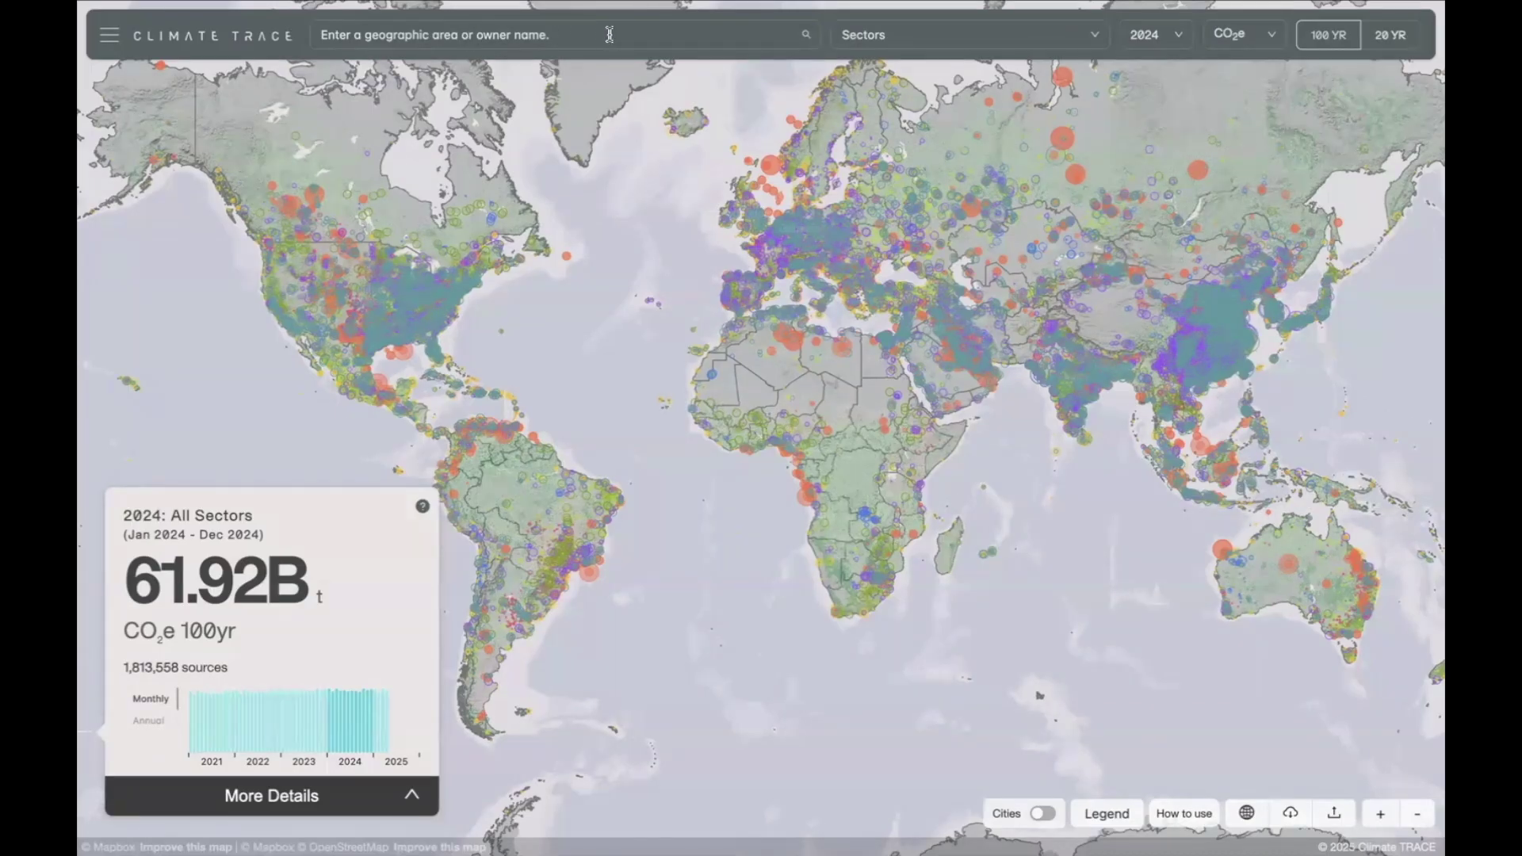
- Open the emissions card of the Termoli Energia power plant on Italy's Adriatic coast
{"action": "left_click", "coordinate": [1382, 815]}
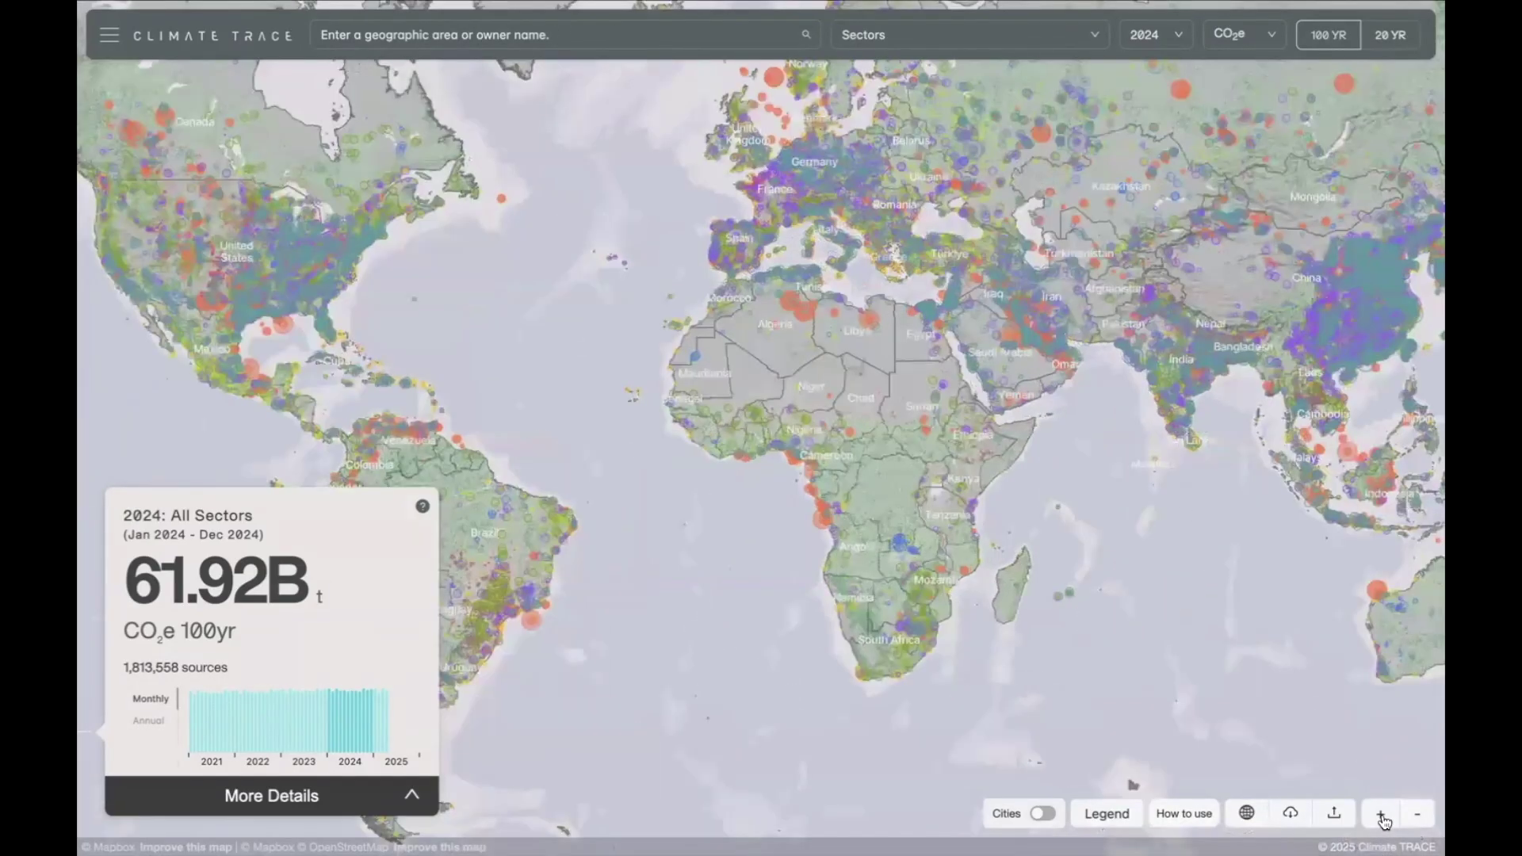
{"action": "left_click", "coordinate": [1381, 815]}
{"action": "left_click", "coordinate": [1382, 817]}
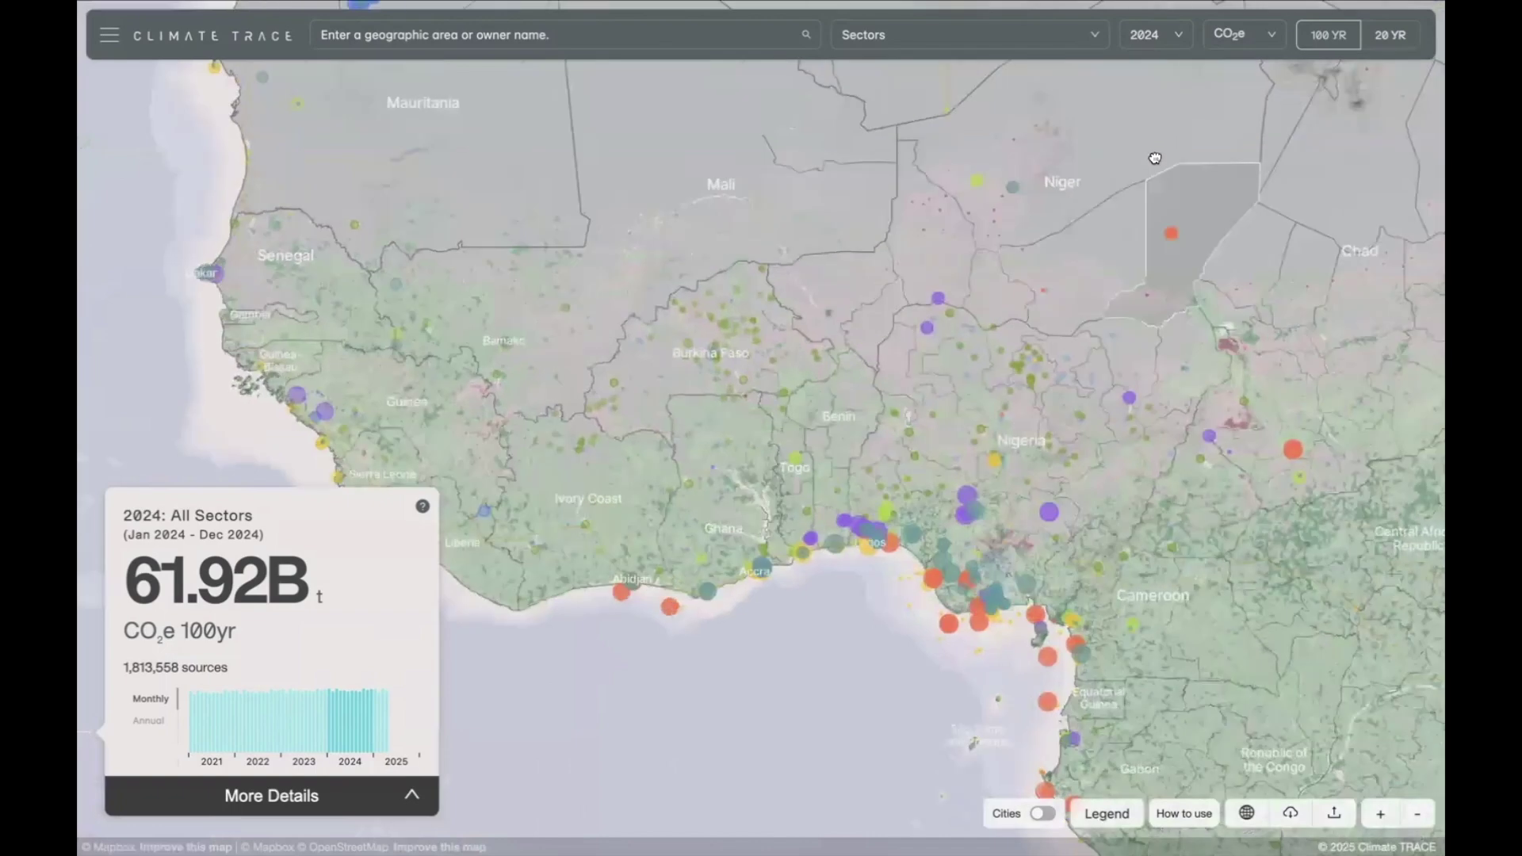
{"action": "left_click_drag", "start_coordinate": [1152, 154], "coordinate": [920, 814]}
{"action": "left_click_drag", "start_coordinate": [1052, 248], "coordinate": [926, 734]}
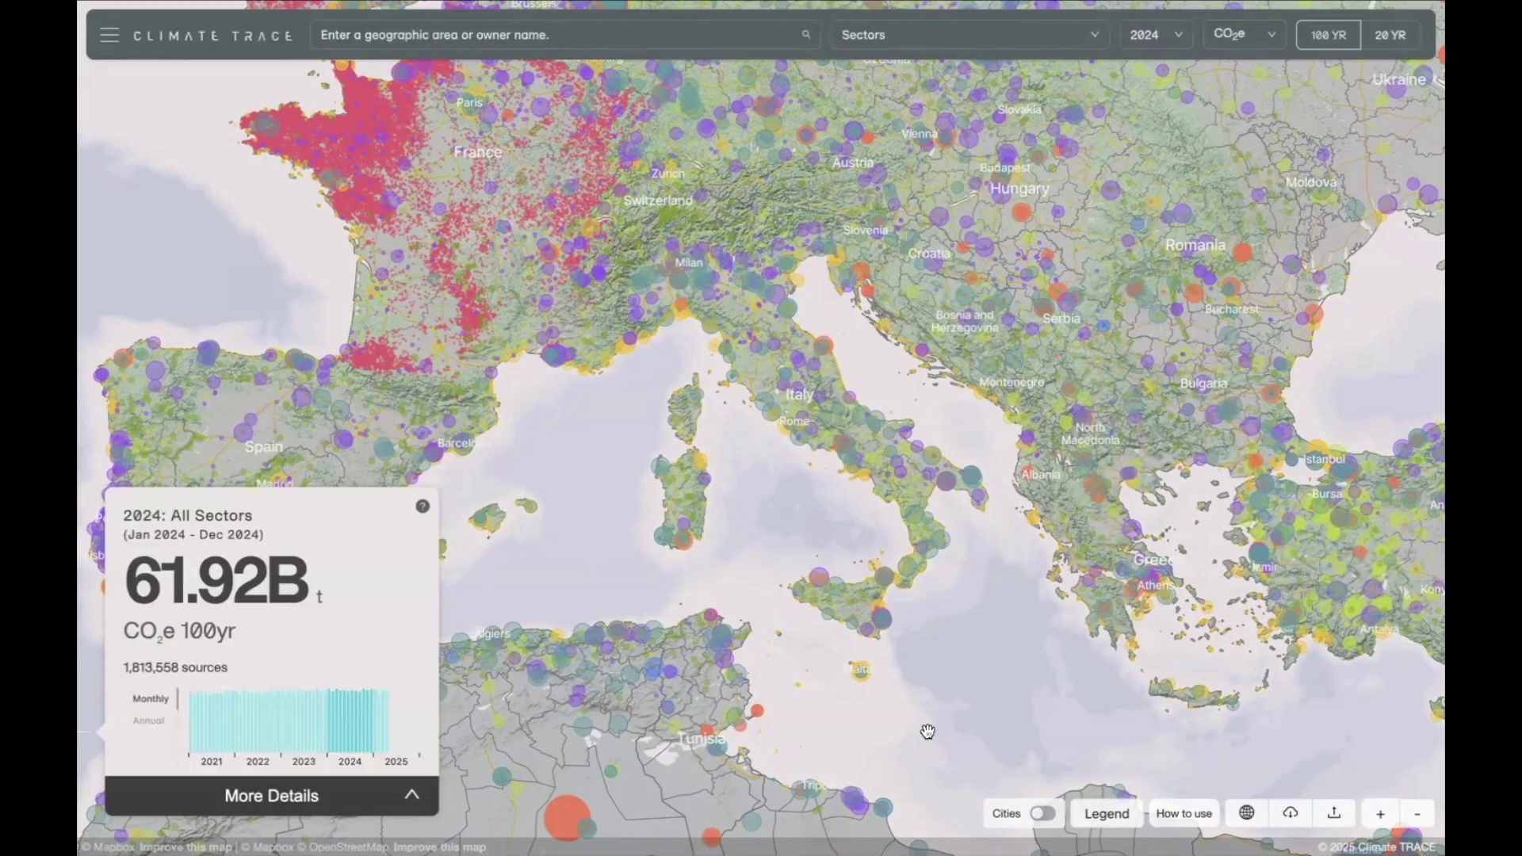
{"action": "left_click", "coordinate": [874, 412]}
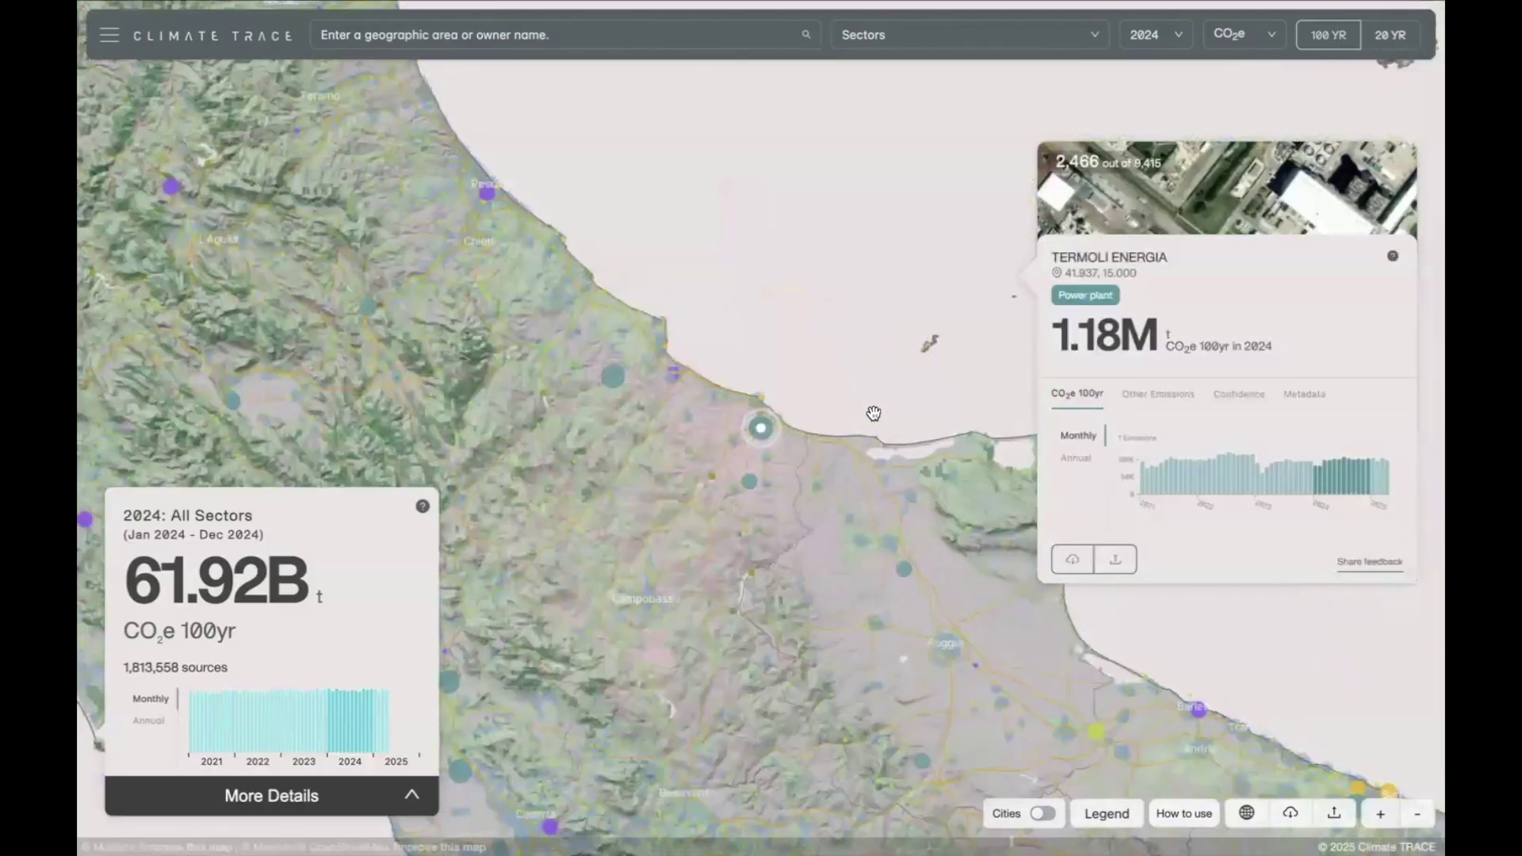
- View the plant's annual CO2e emissions and its other GHG and non-GHG emissions
{"action": "left_click", "coordinate": [1074, 459]}
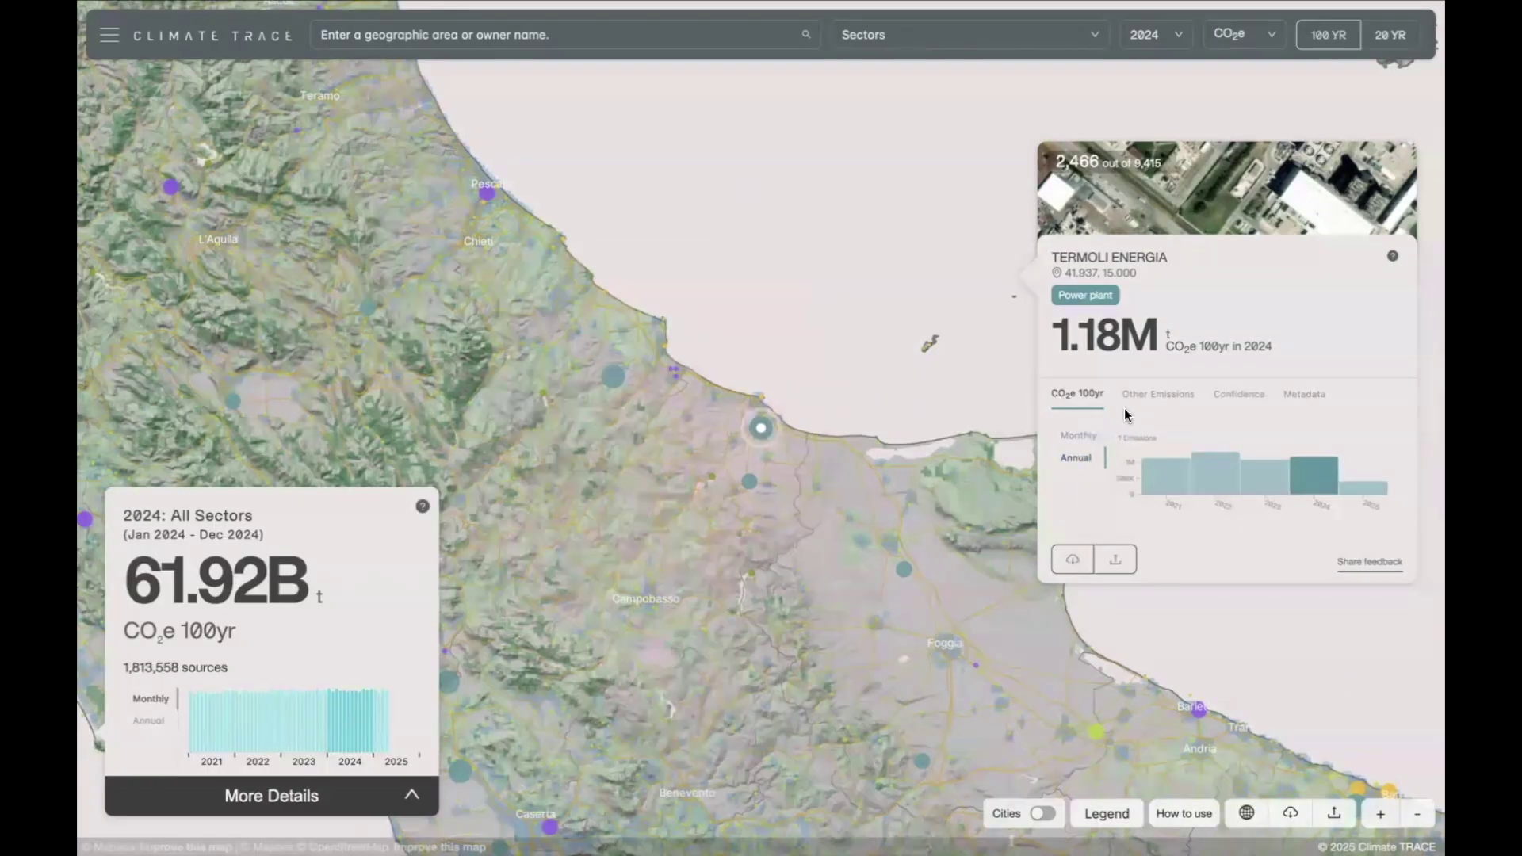
{"action": "left_click", "coordinate": [1146, 397]}
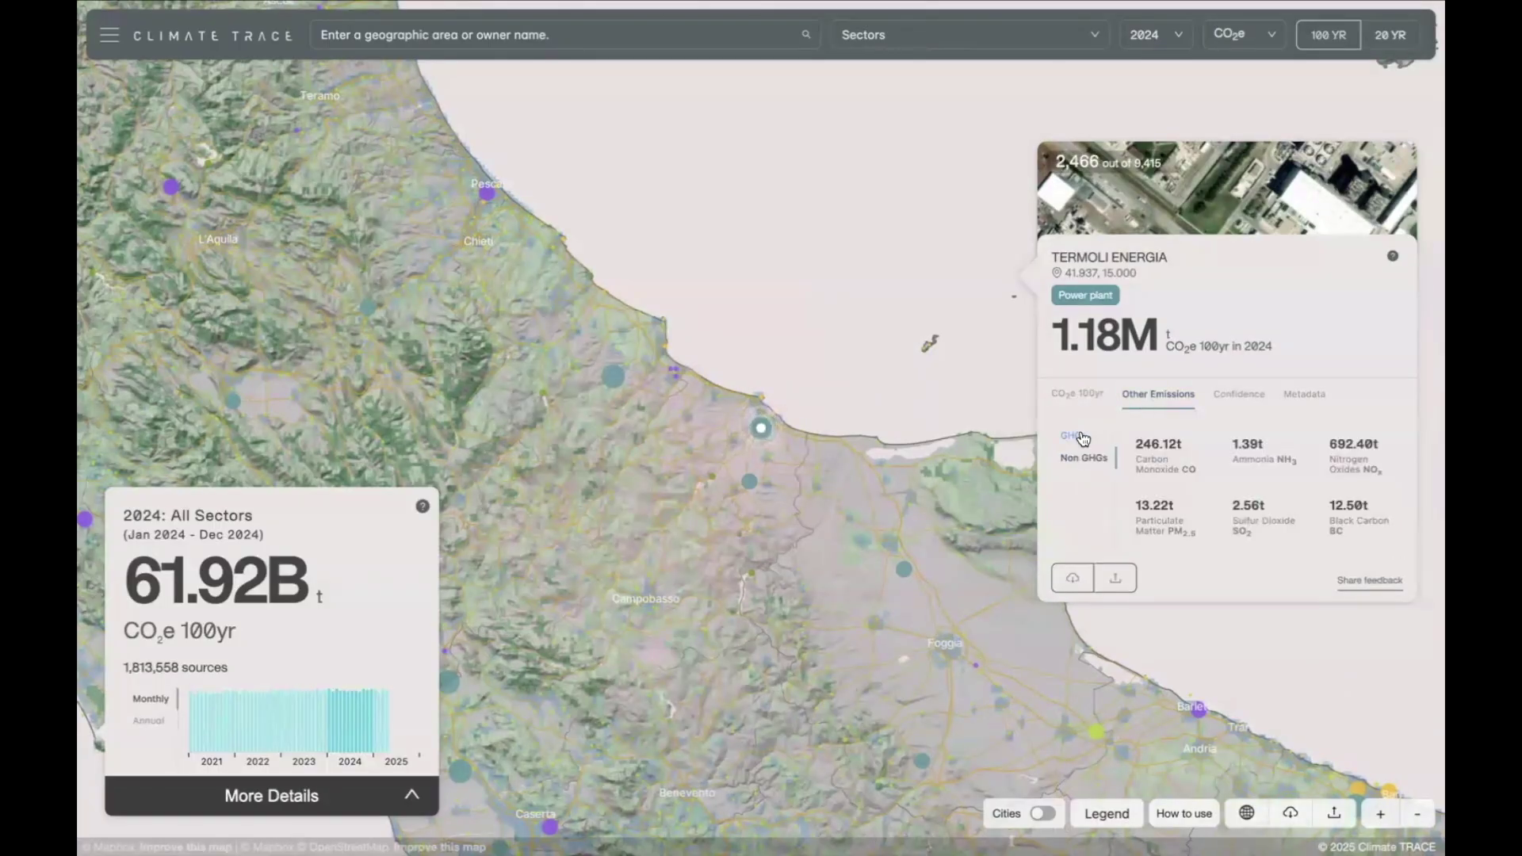
{"action": "left_click", "coordinate": [1087, 437]}
{"action": "left_click", "coordinate": [1076, 460]}
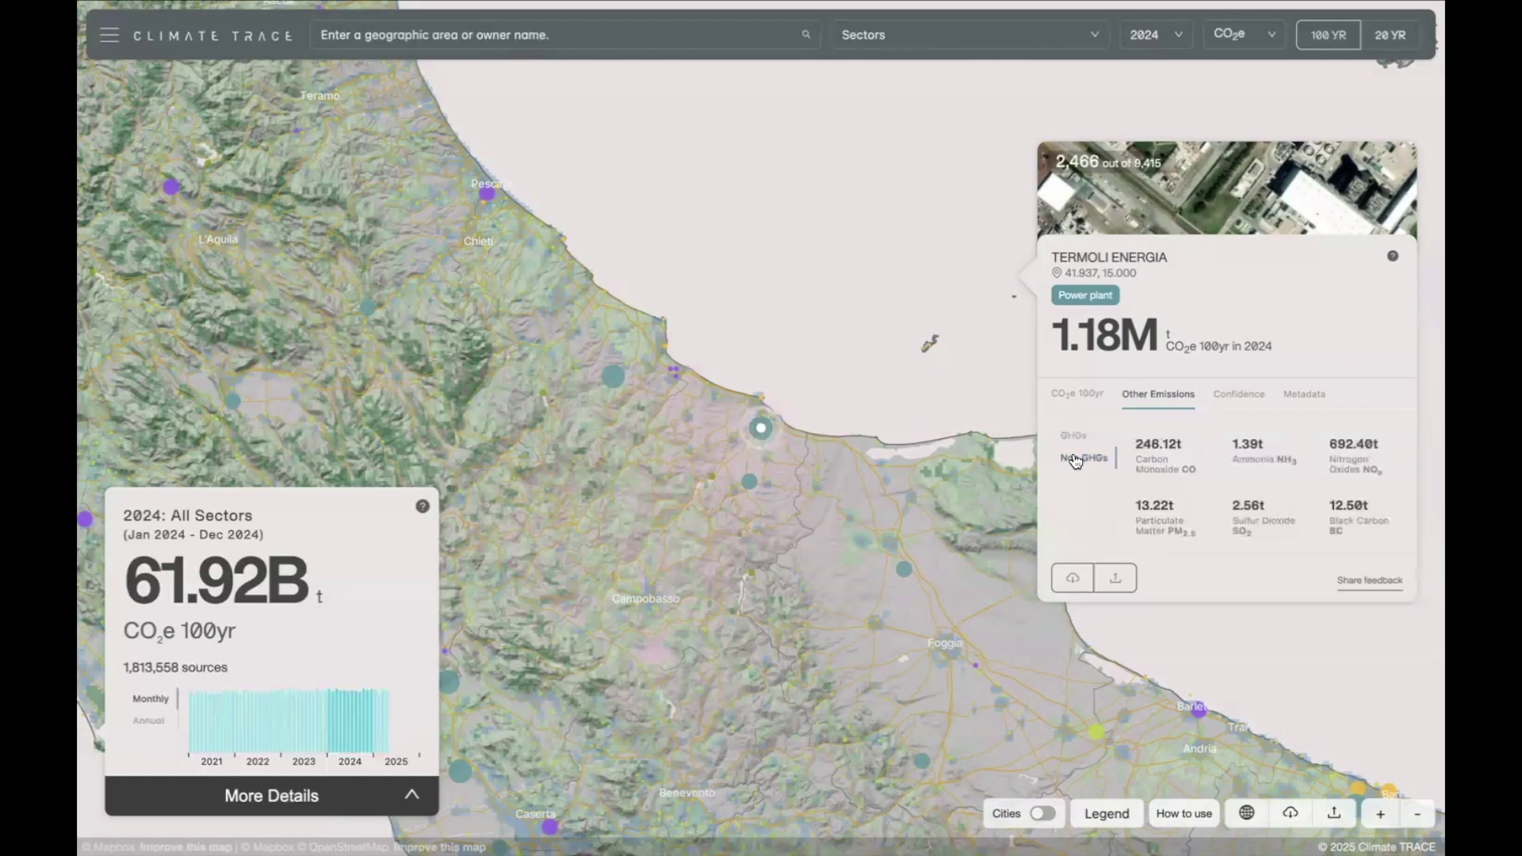
- View the plant's confidence information and read its metadata down to the data lead
{"action": "left_click", "coordinate": [1244, 394]}
{"action": "left_click", "coordinate": [1297, 400]}
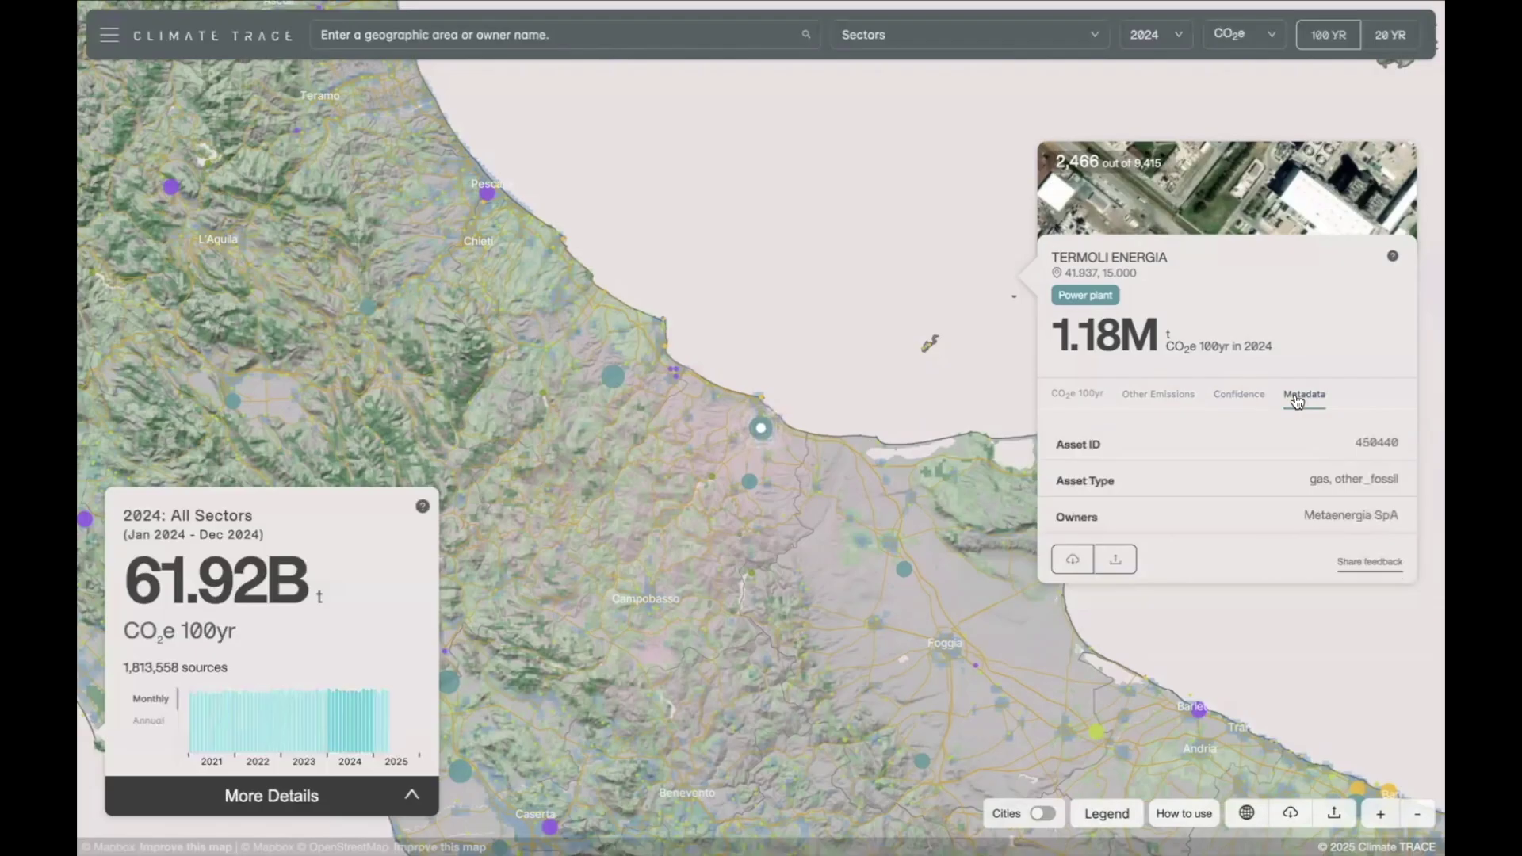
{"action": "scroll", "coordinate": [1212, 485], "scroll_direction": "down", "scroll_amount": 1}
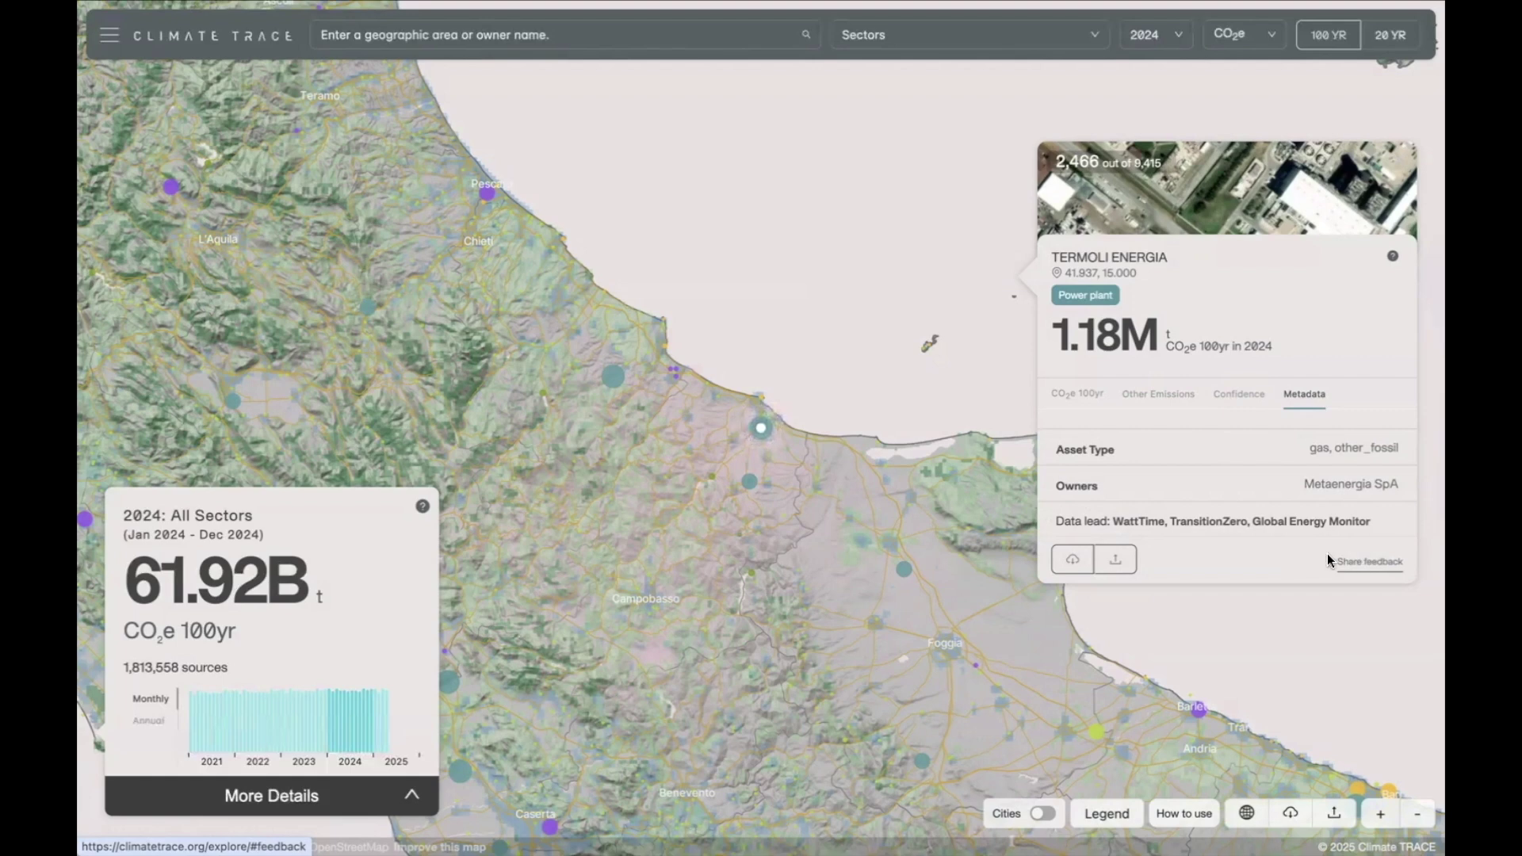
- Show the emissions of Foggia Province in the Apulia Region and clear that area filter
{"action": "left_click", "coordinate": [968, 596]}
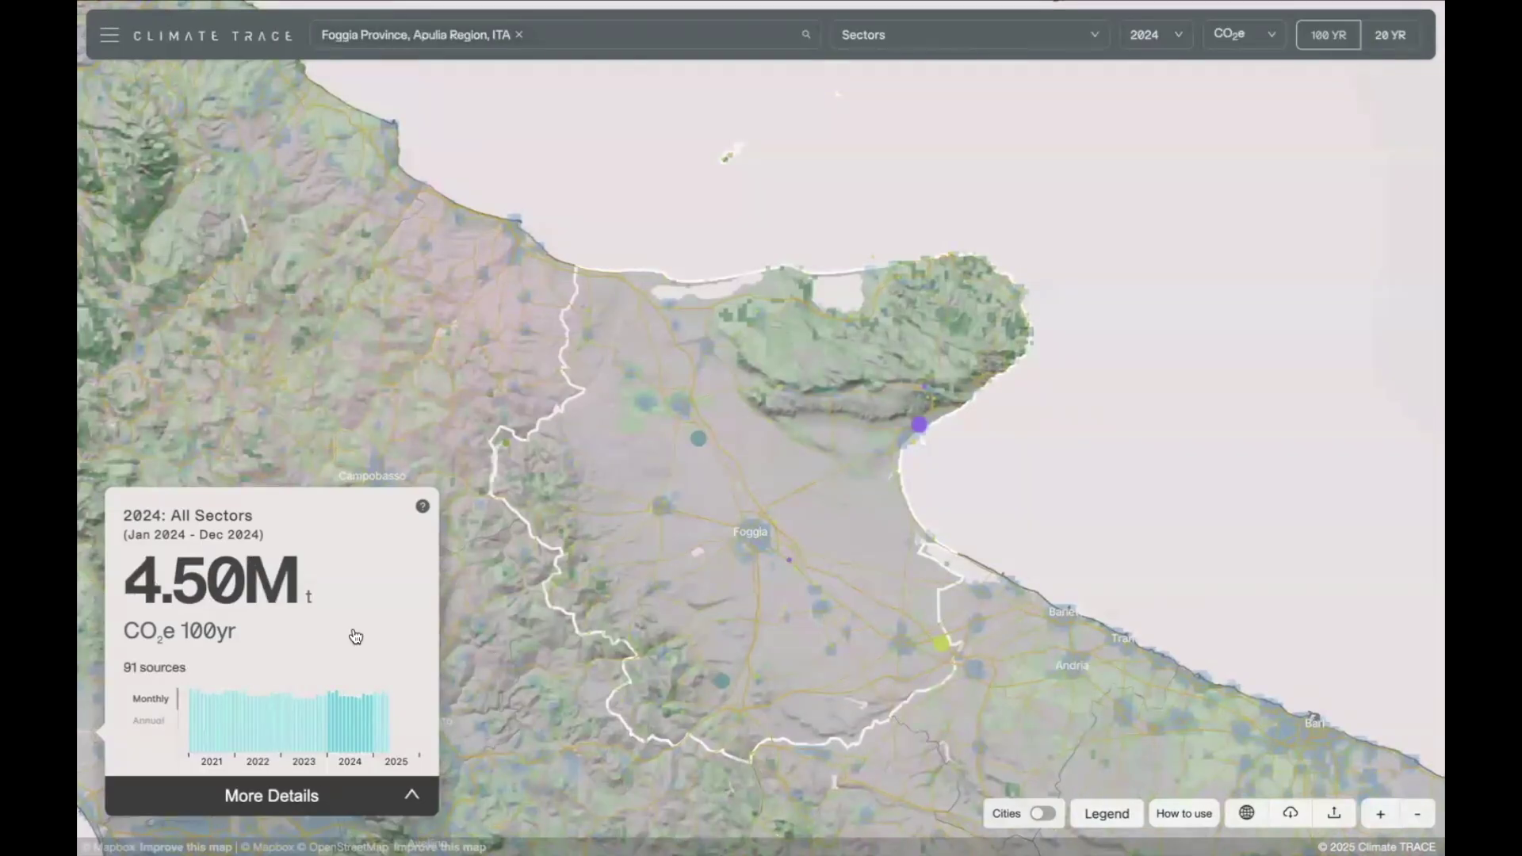
{"action": "left_click", "coordinate": [535, 42]}
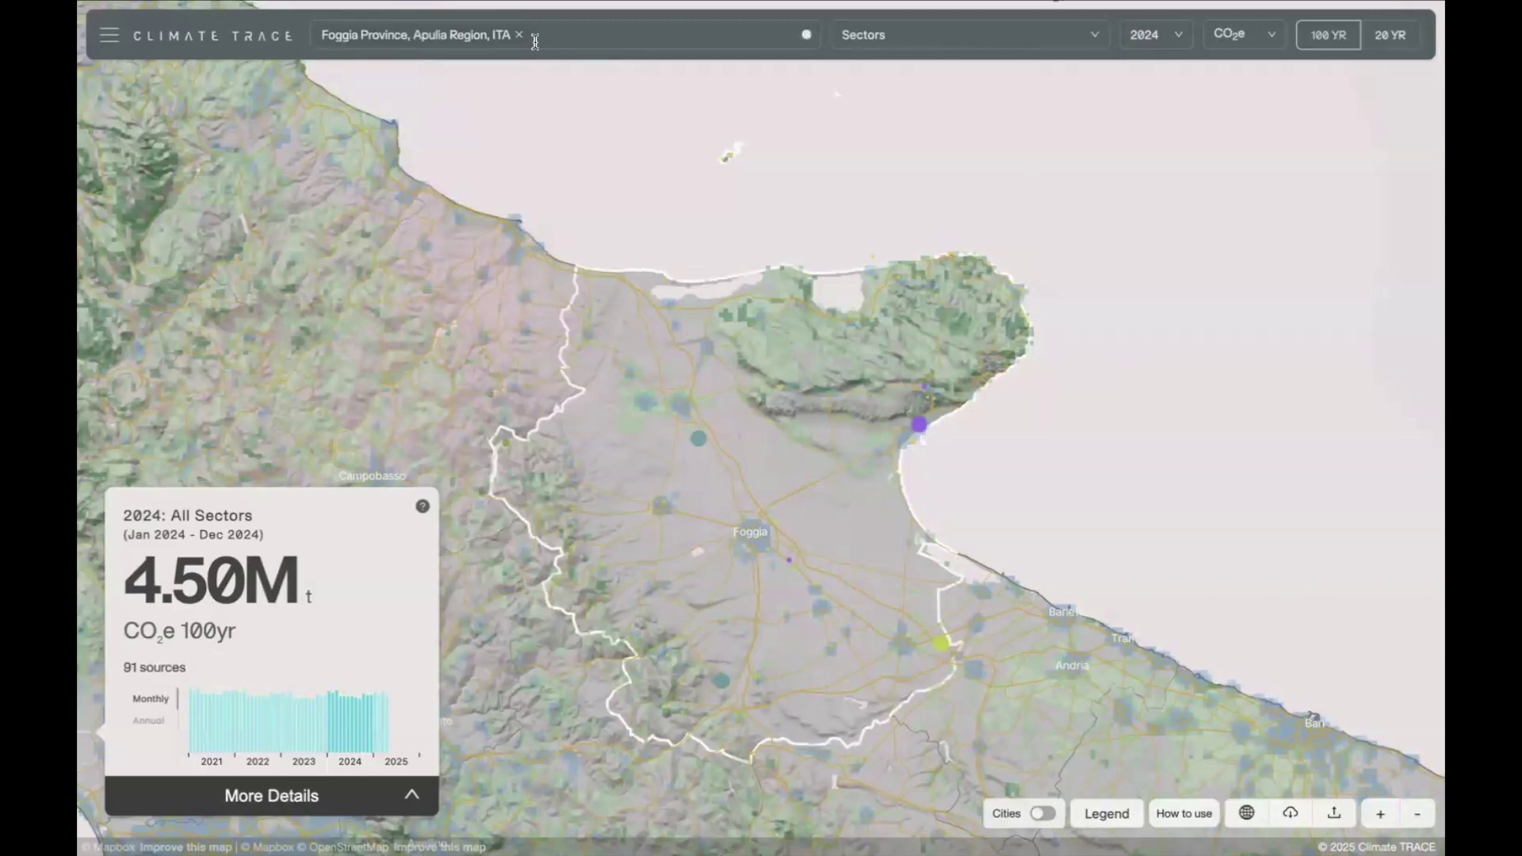
{"action": "left_click", "coordinate": [518, 35]}
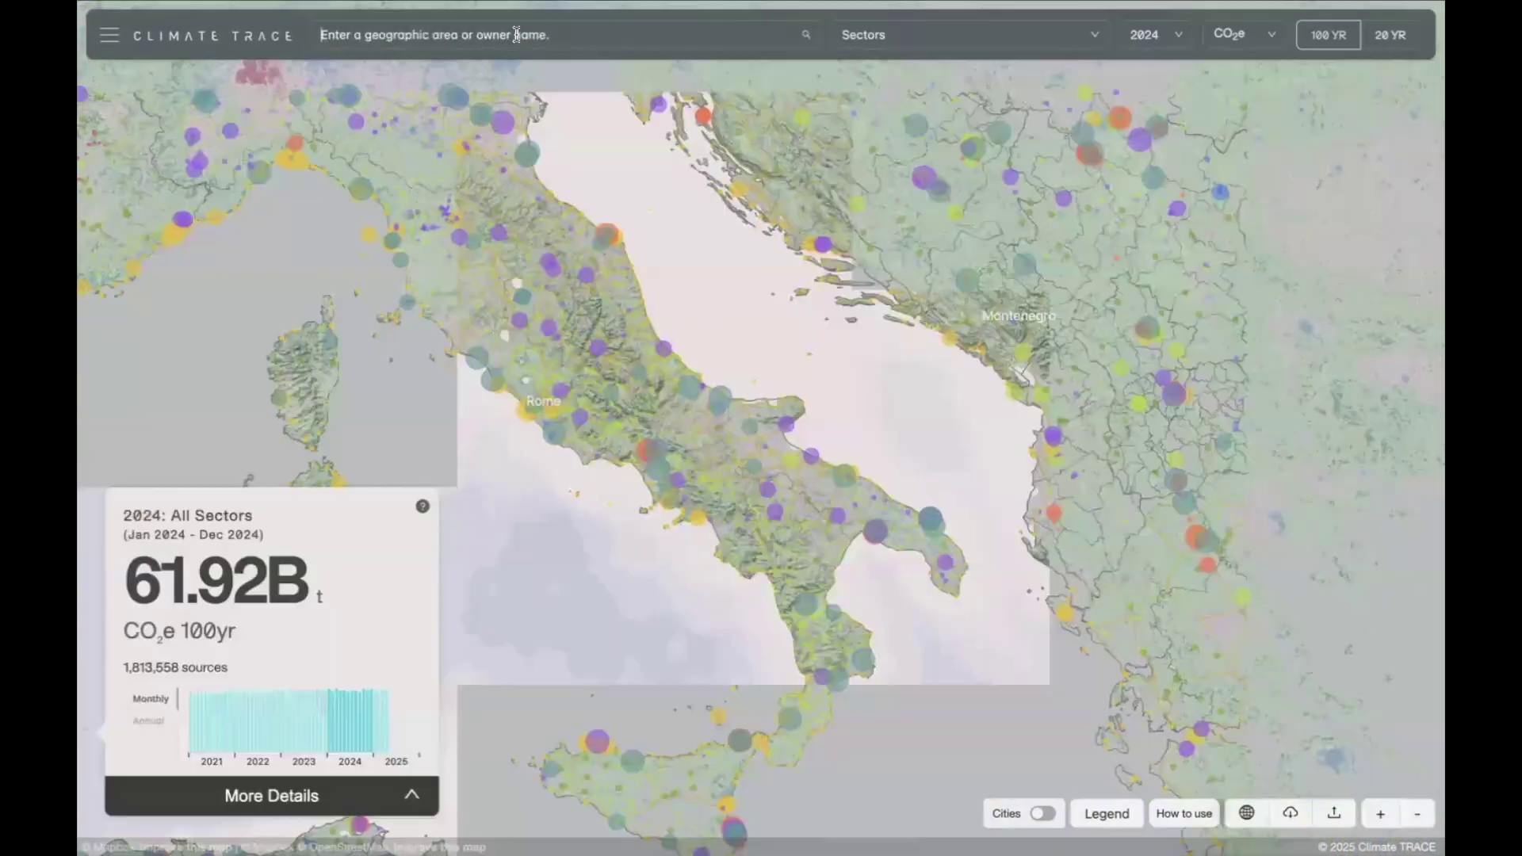
- Search for Brazil and filter the emissions map to Brazil (BRA)
{"action": "type", "text": "B"}
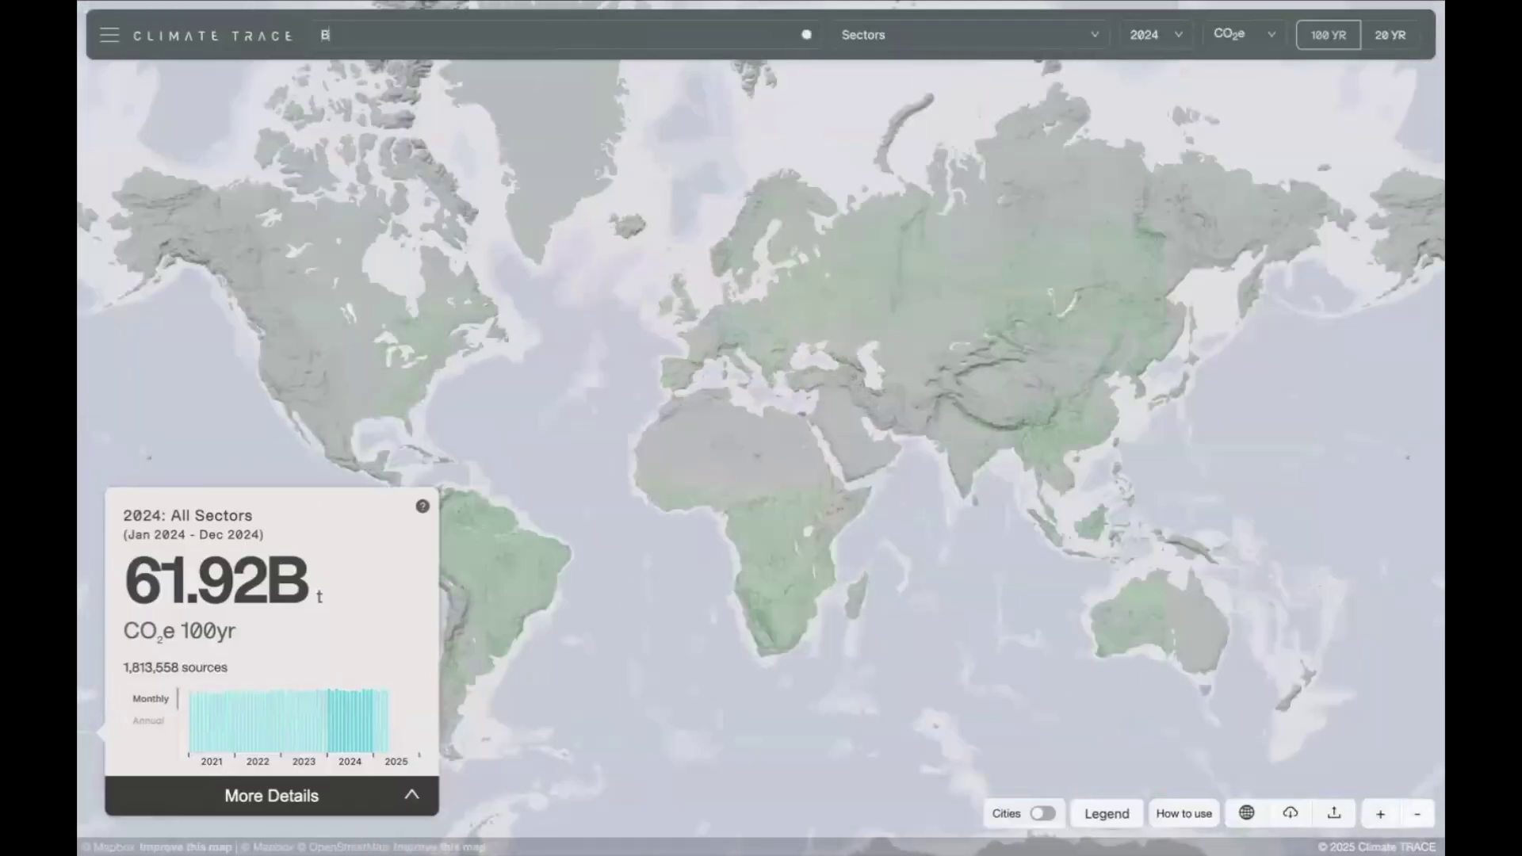
{"action": "type", "text": "razil"}
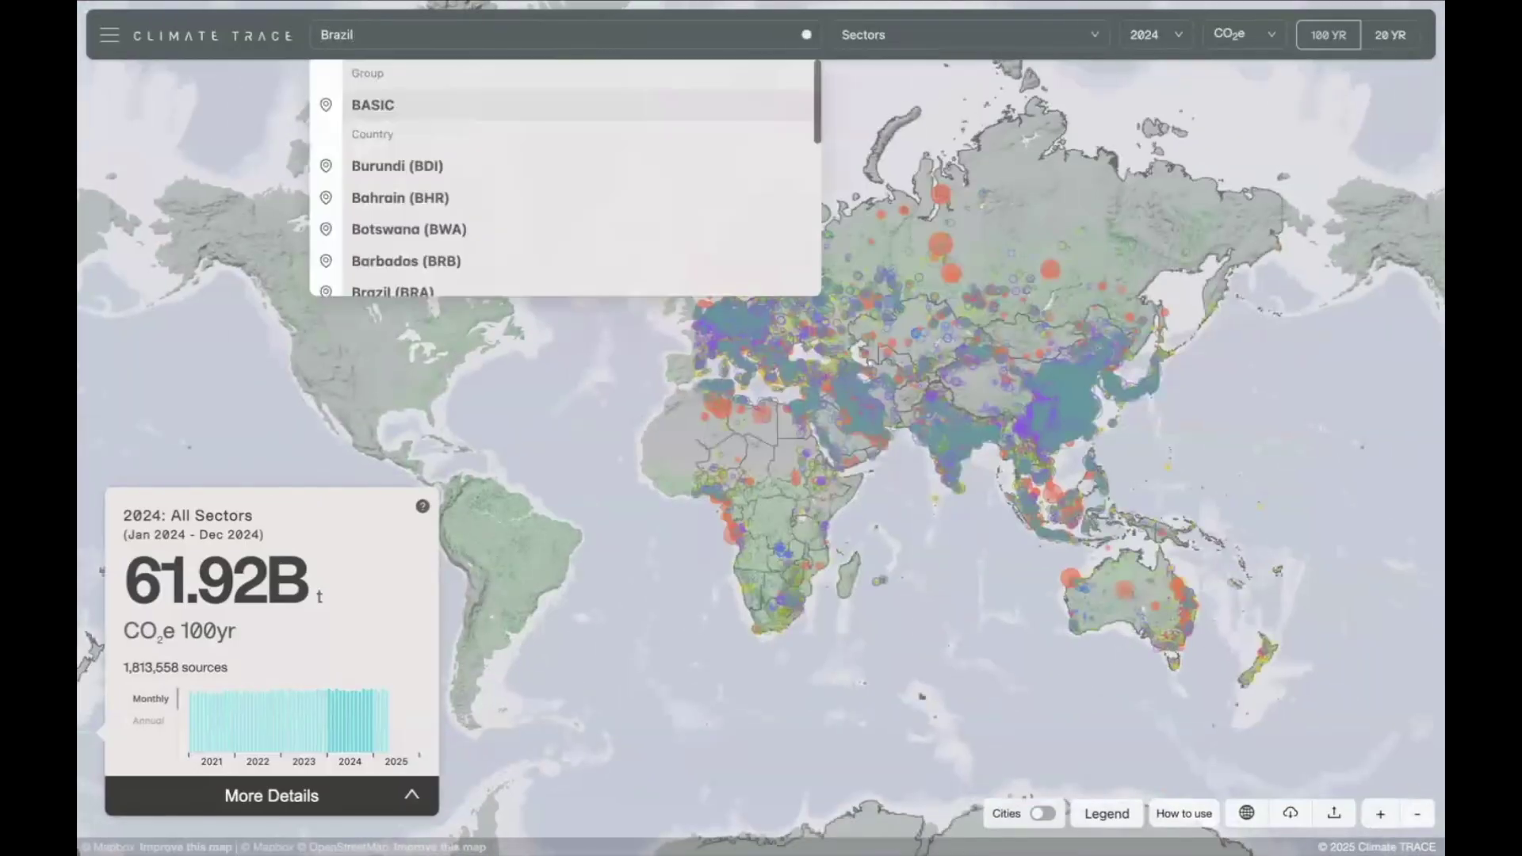
{"action": "left_click", "coordinate": [406, 101]}
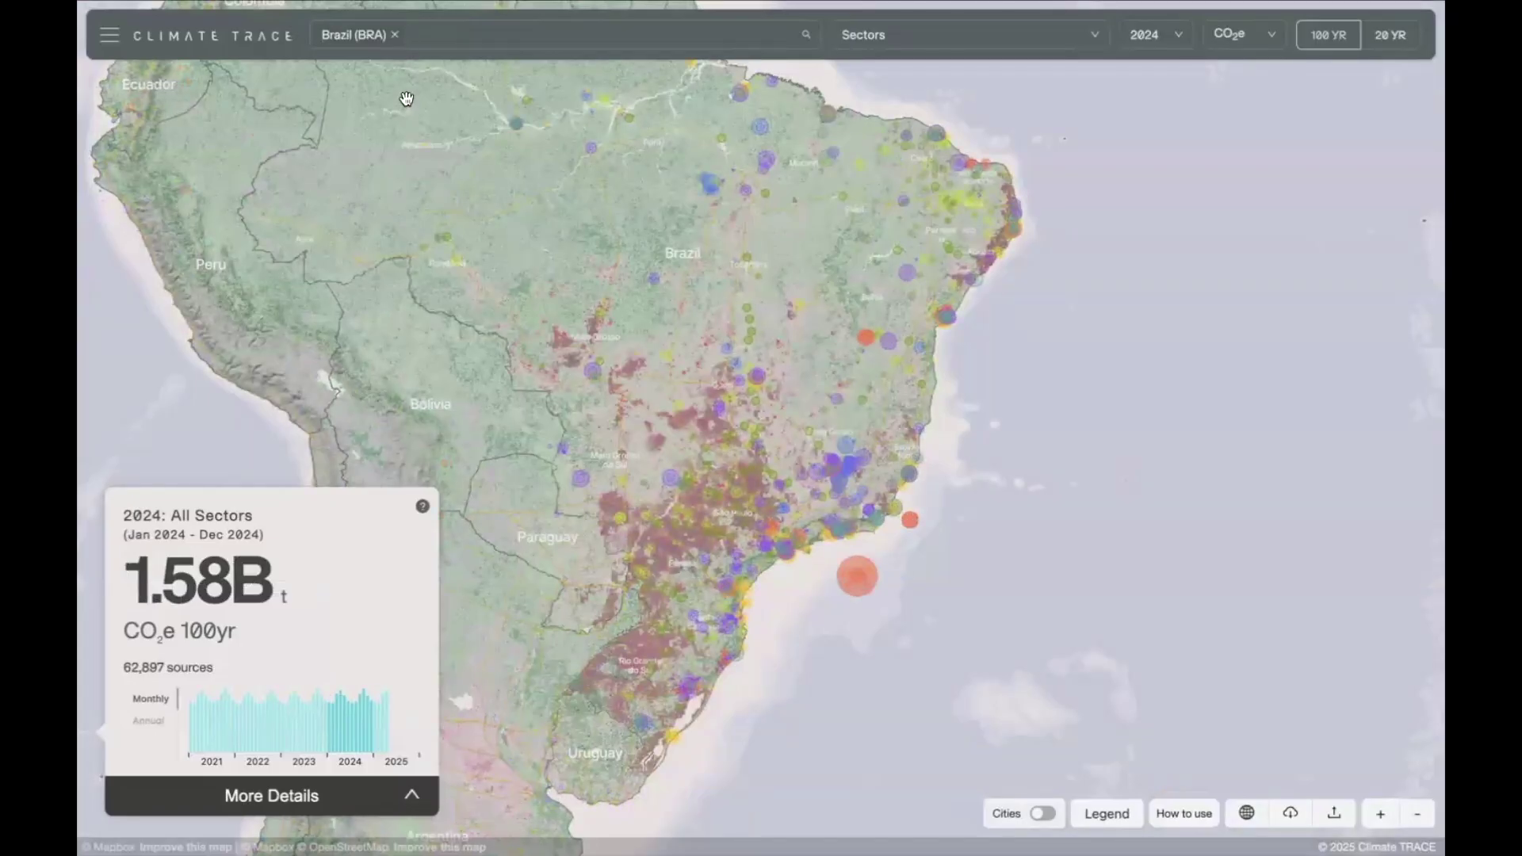
- Replace the Brazil area filter with the EU
{"action": "left_click", "coordinate": [395, 35]}
{"action": "left_click", "coordinate": [324, 34]}
{"action": "type", "text": "E"}
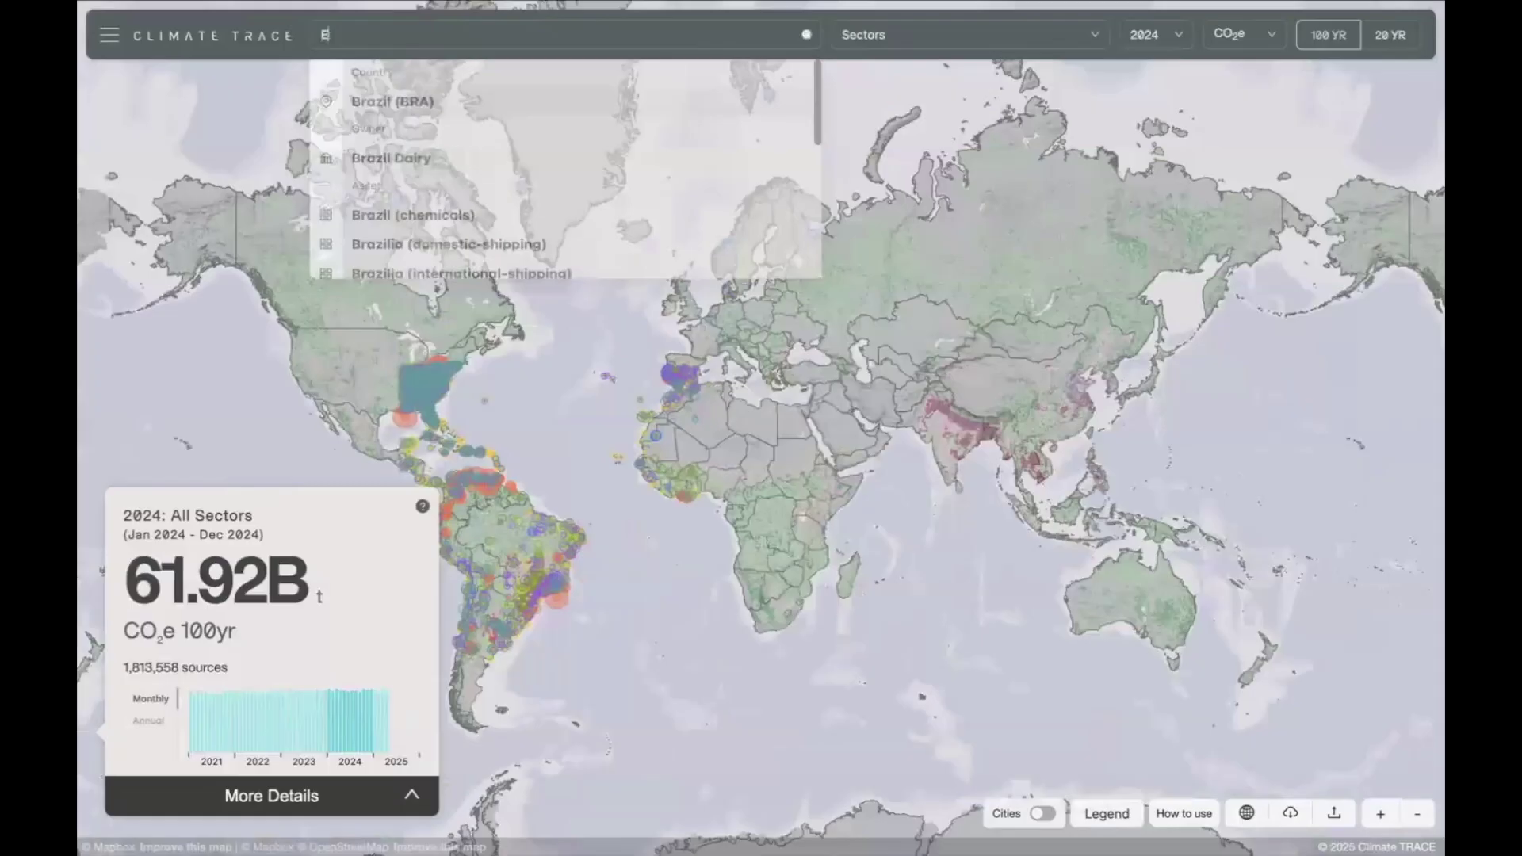
{"action": "type", "text": "U"}
{"action": "left_click", "coordinate": [367, 162]}
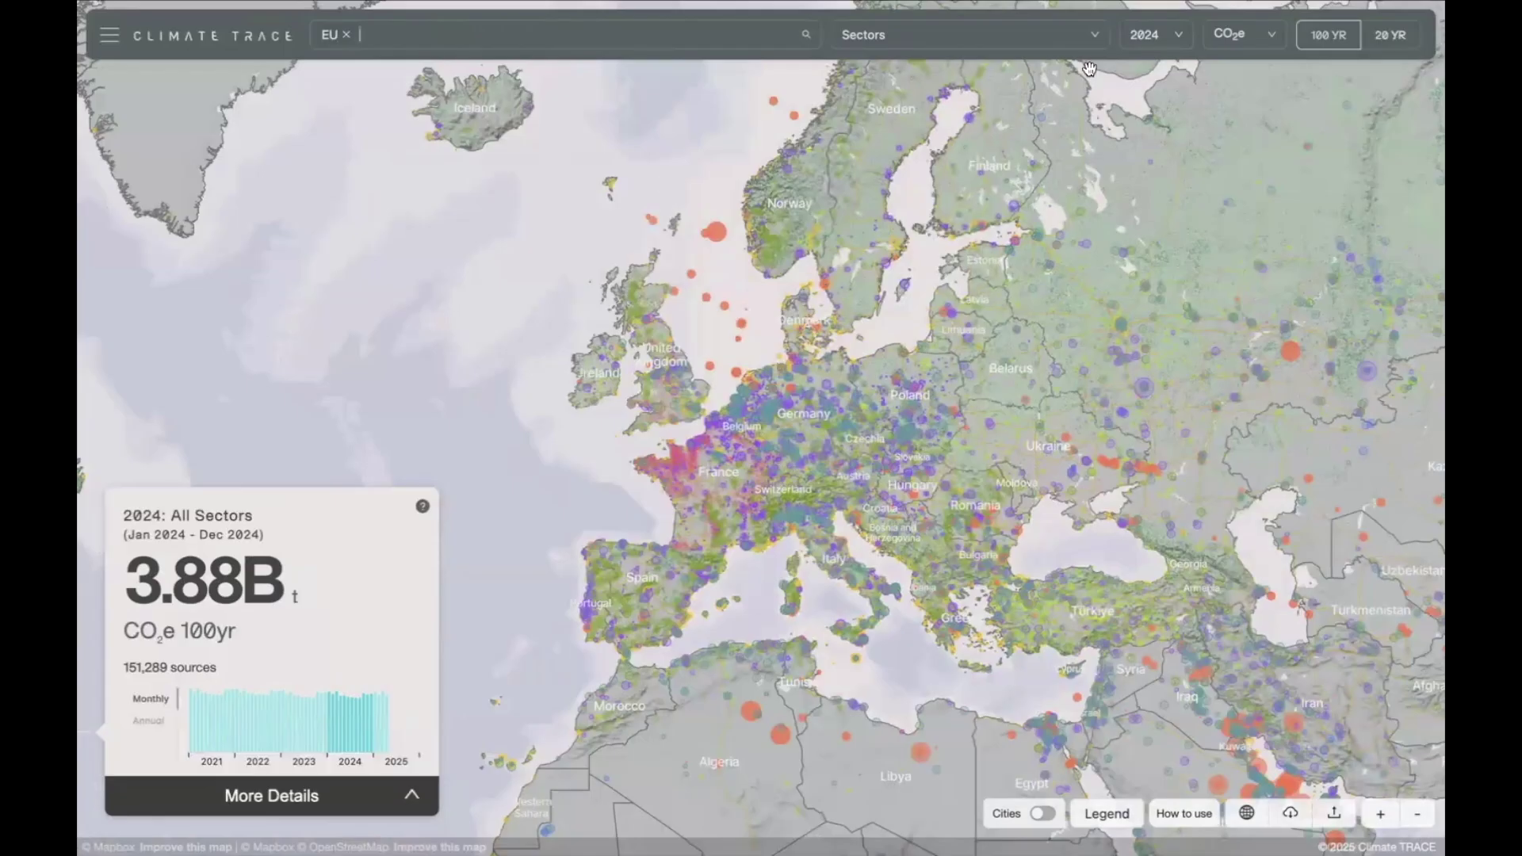
- Review the sector, year and gas filter options and try the 20-year horizon before returning to 100 years
{"action": "left_click", "coordinate": [1106, 49]}
{"action": "left_click", "coordinate": [1156, 48]}
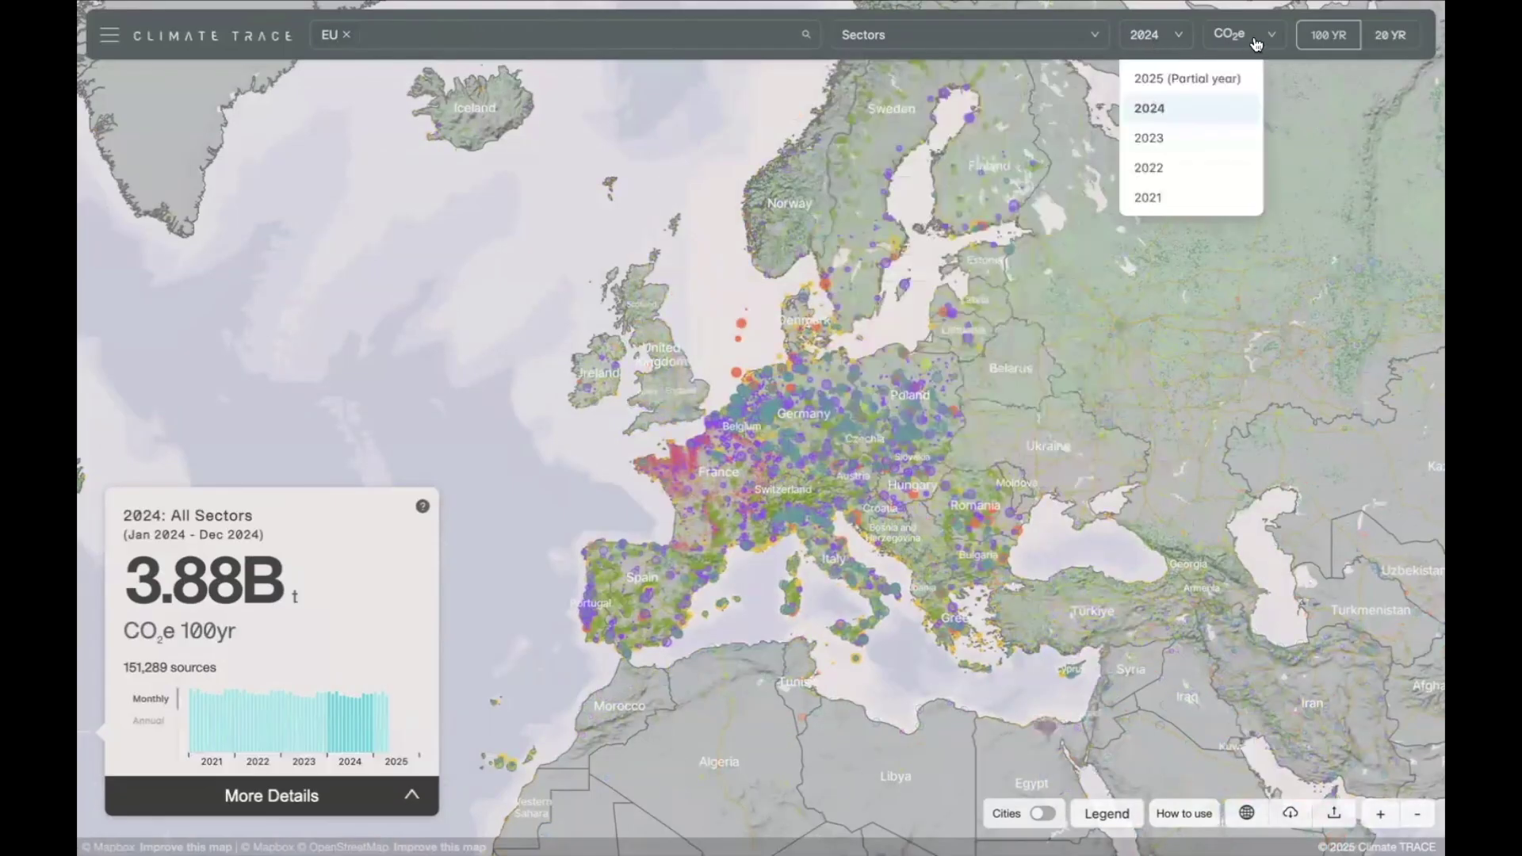
{"action": "left_click", "coordinate": [1258, 44]}
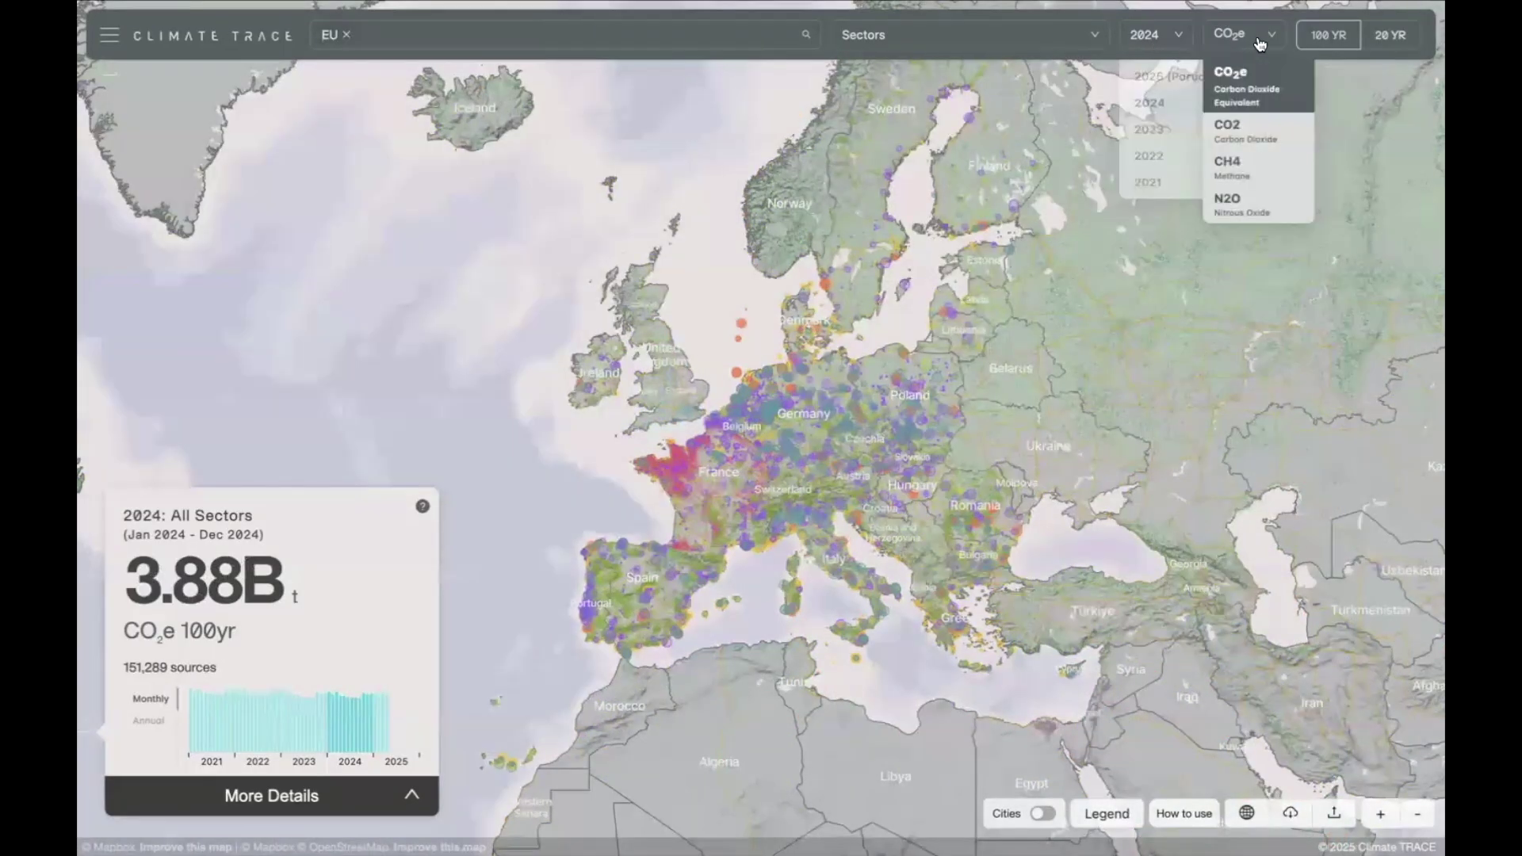
{"action": "left_click", "coordinate": [1384, 40]}
{"action": "left_click", "coordinate": [1338, 44]}
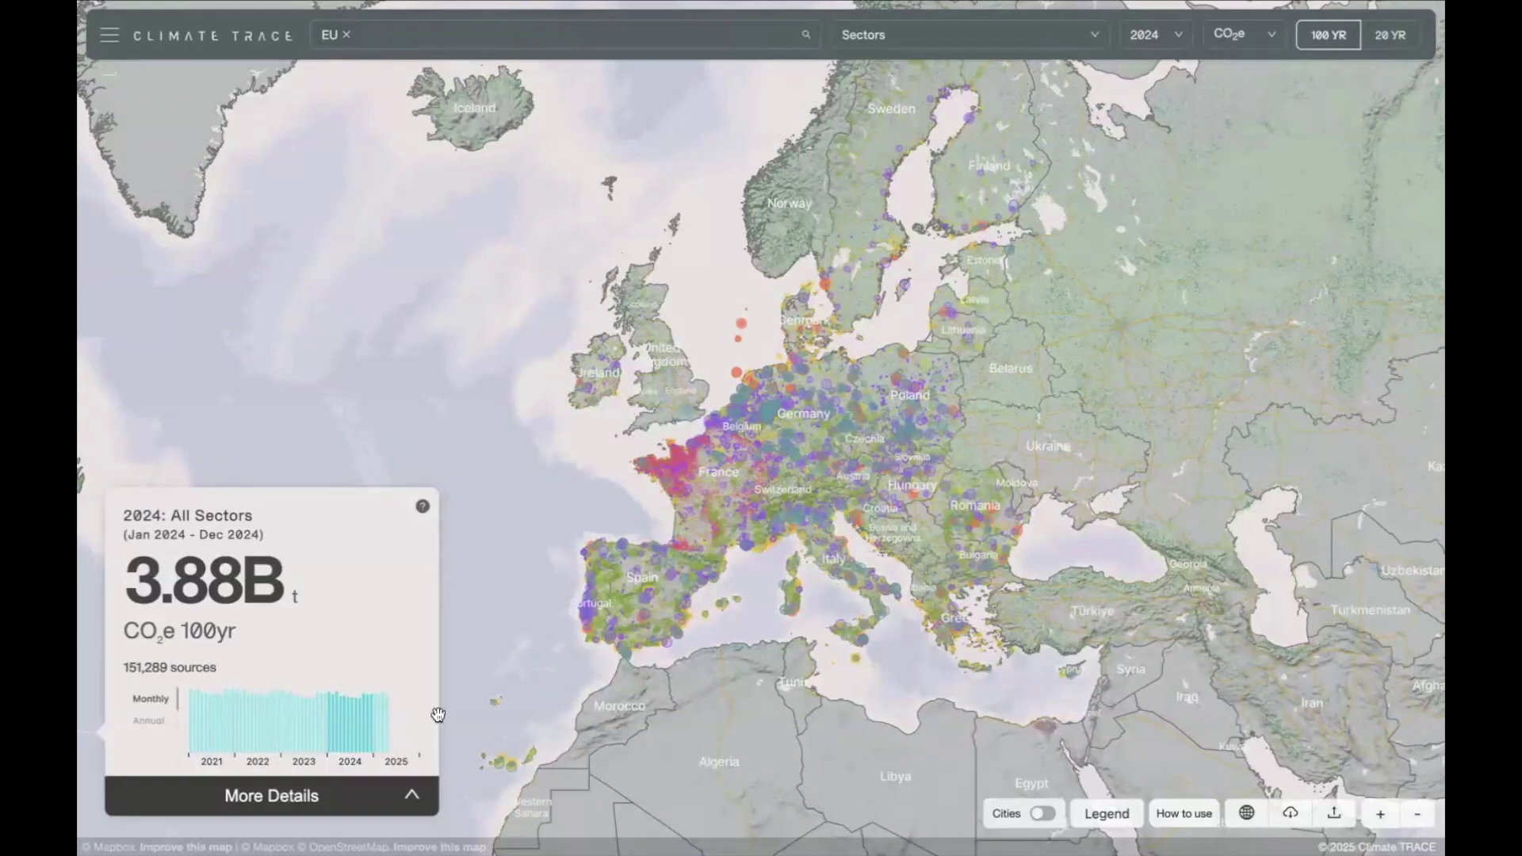
- View the EU's detailed emissions summary with its sector breakdown and ranked sources, and return to the map
{"action": "left_click", "coordinate": [412, 790]}
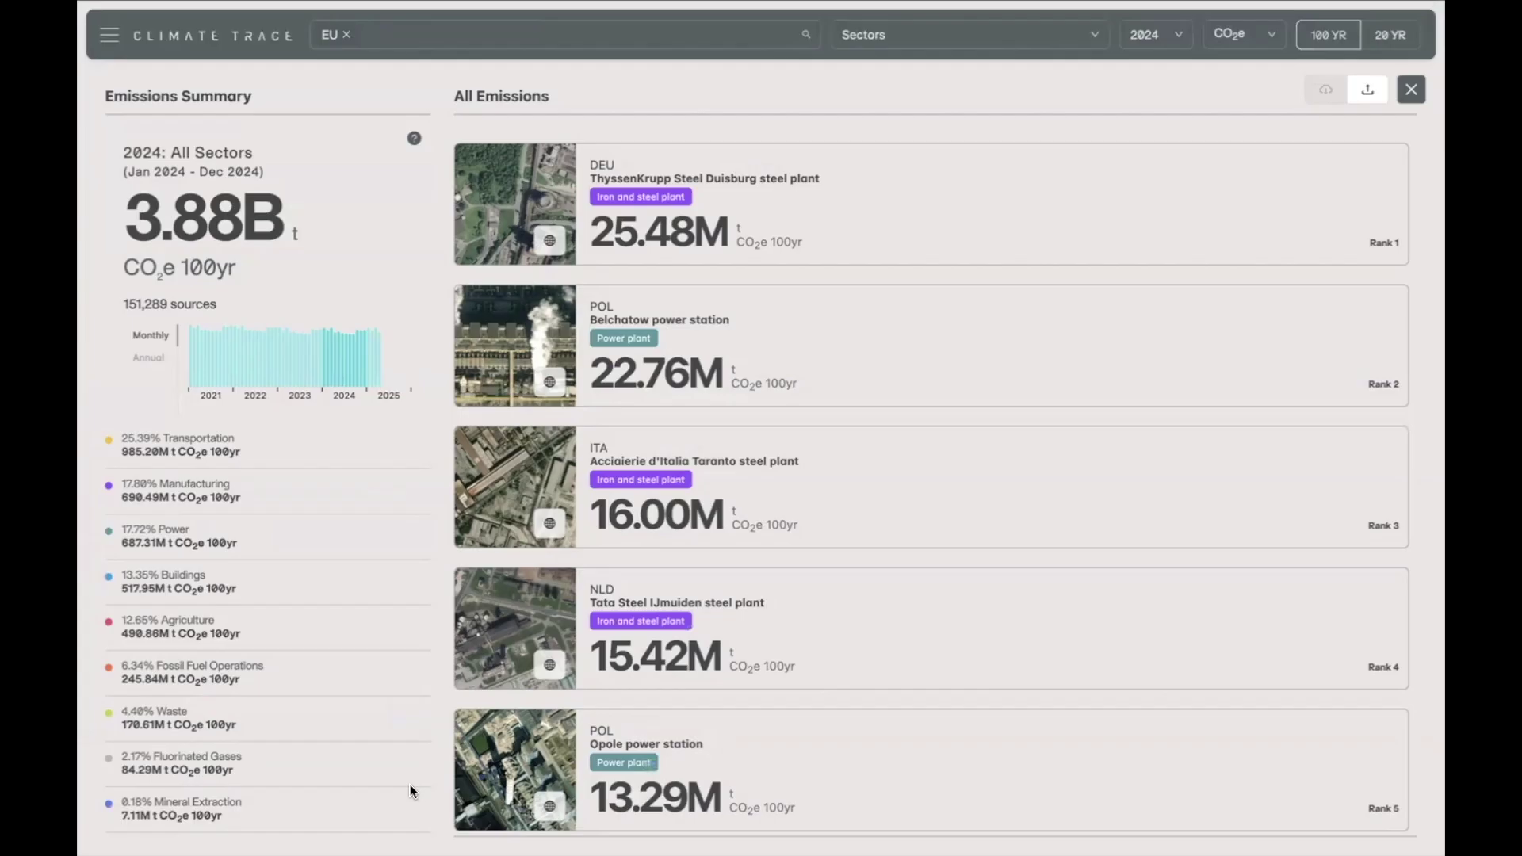
{"action": "left_click", "coordinate": [1409, 89]}
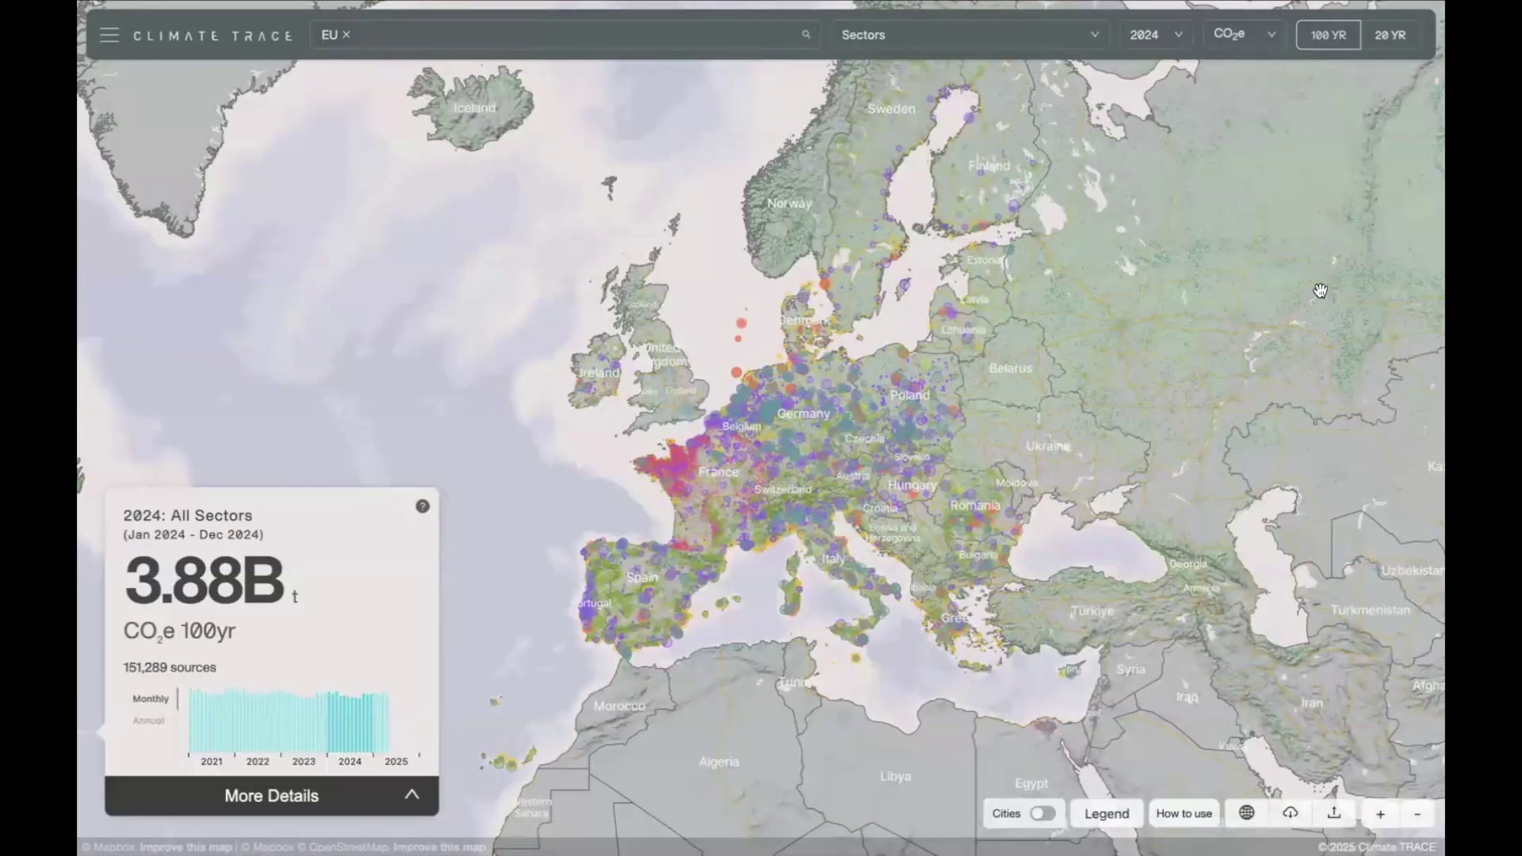
- Read through the map's usage guide and close it
{"action": "left_click", "coordinate": [1176, 811]}
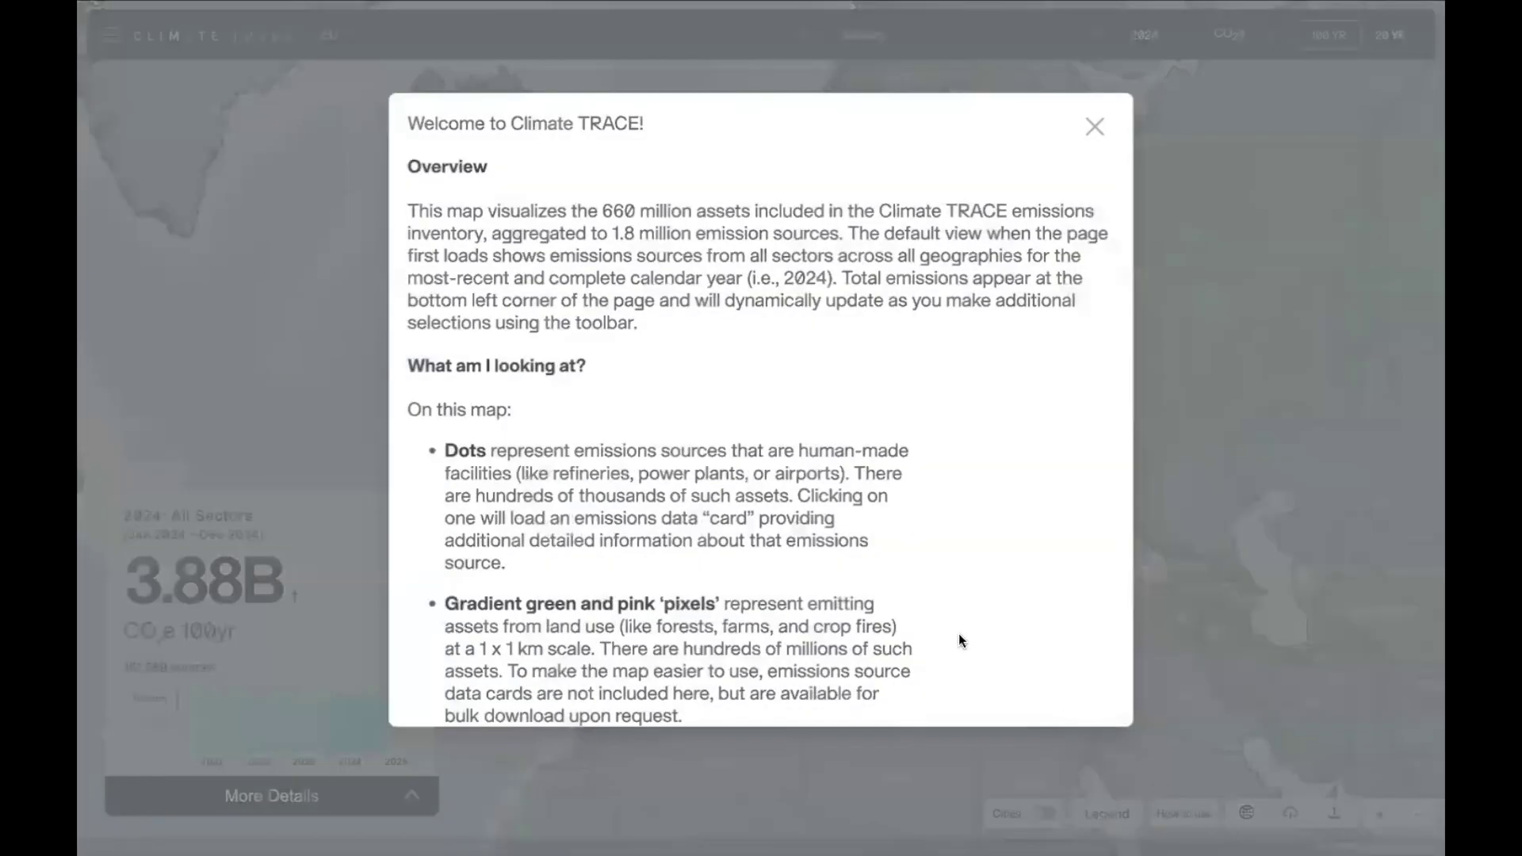
{"action": "scroll", "coordinate": [959, 636], "scroll_direction": "down", "scroll_amount": 10}
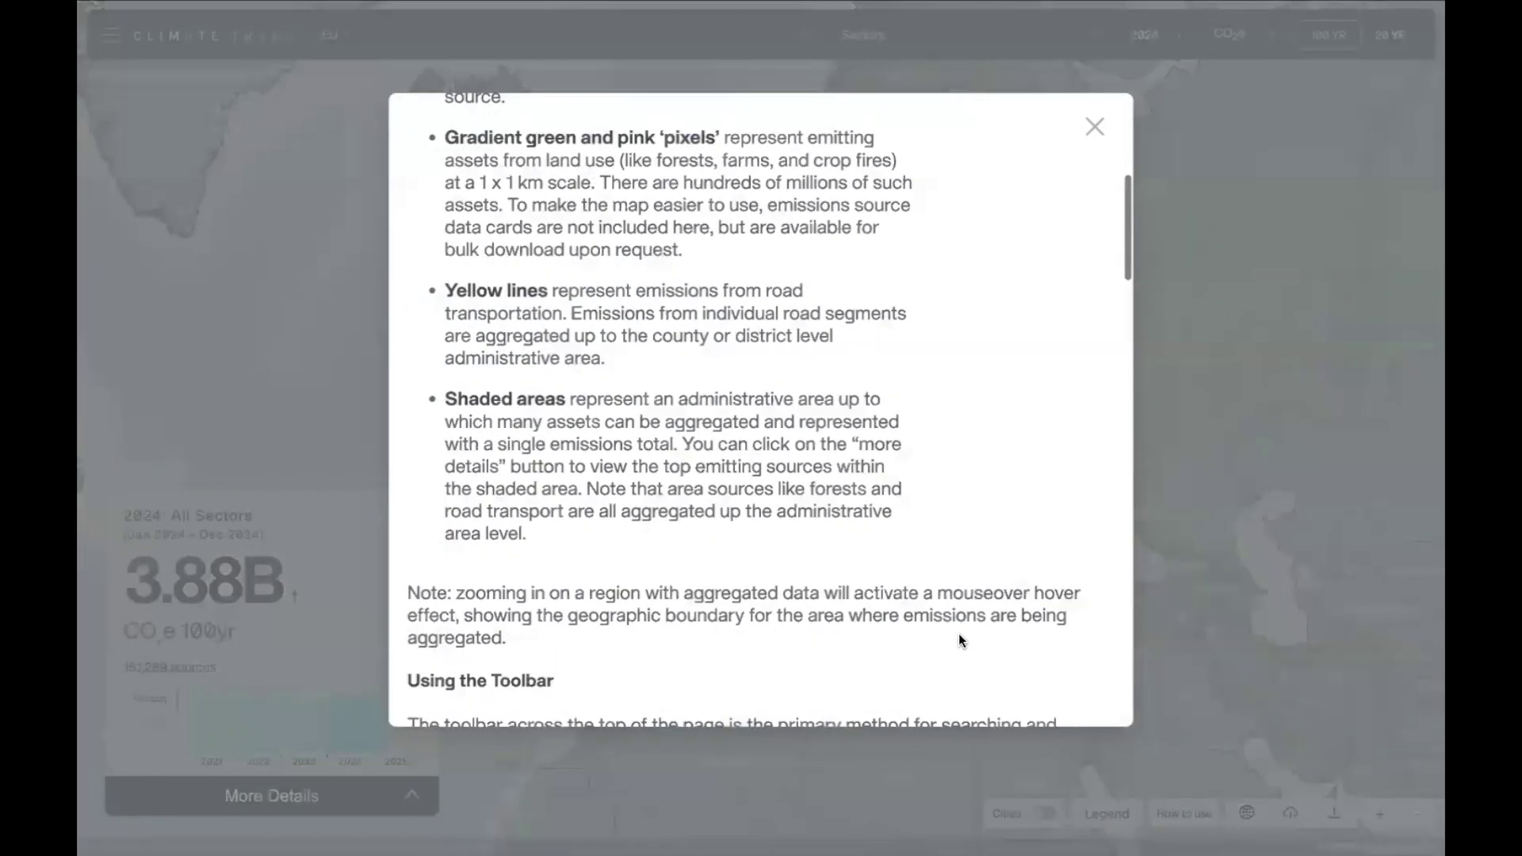
{"action": "scroll", "coordinate": [959, 634], "scroll_direction": "down", "scroll_amount": 15}
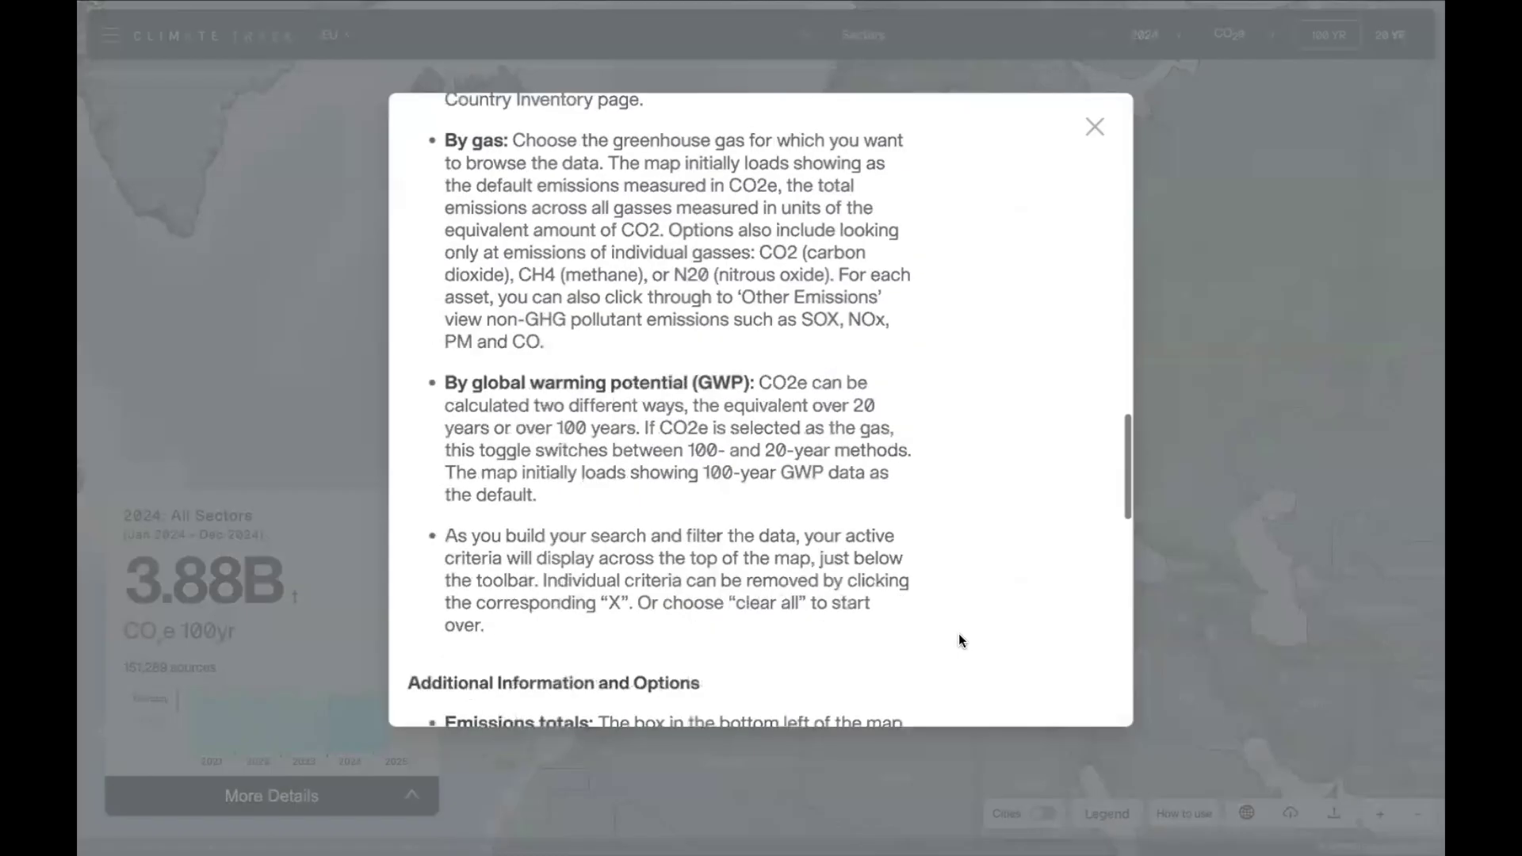
{"action": "left_click", "coordinate": [1094, 127]}
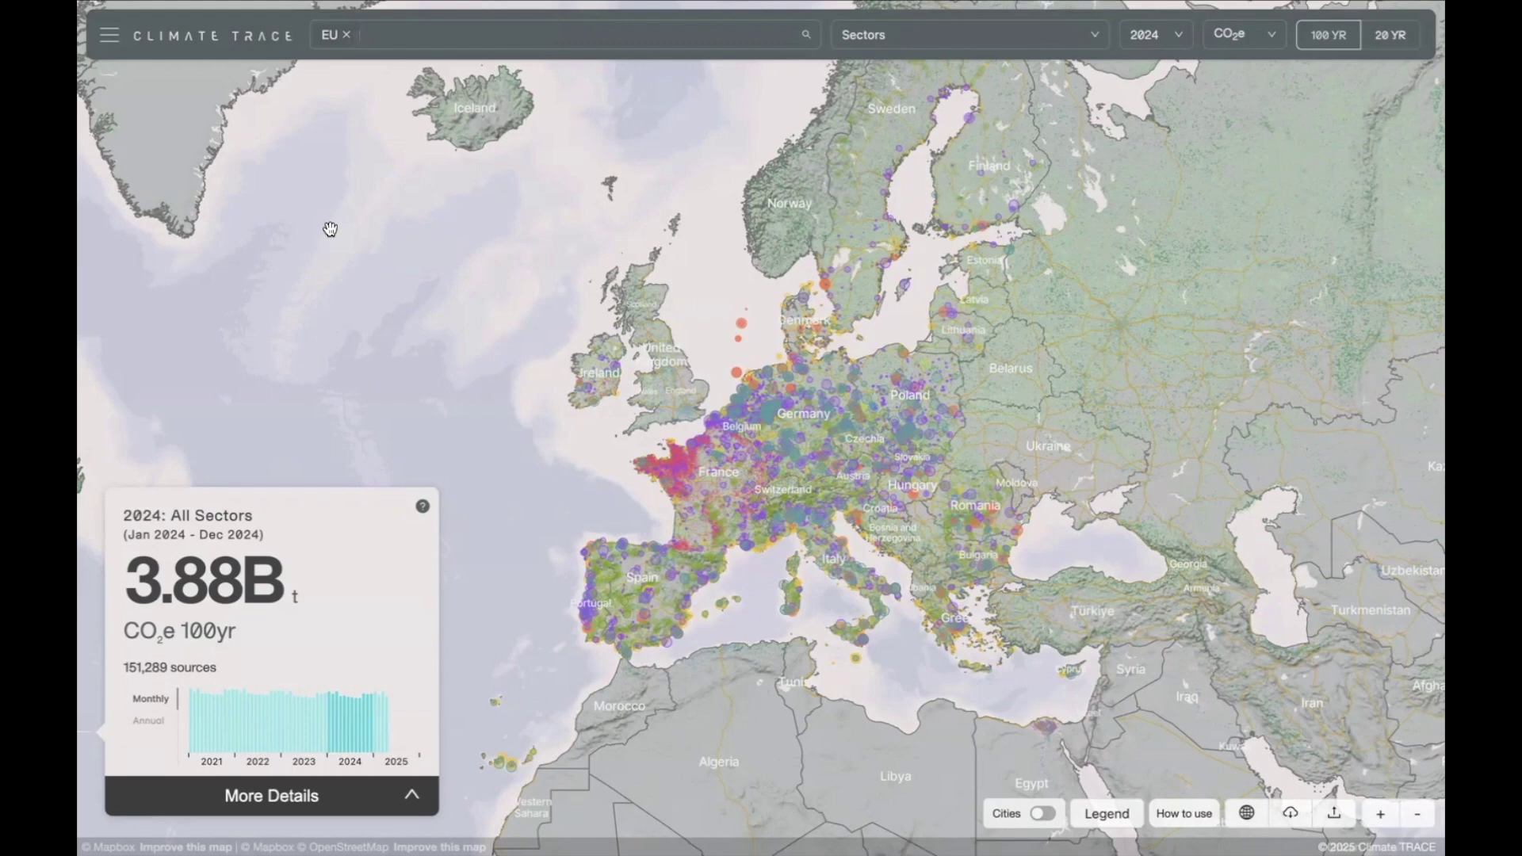
- Open the Comparison Tool and bring its side-by-side filters and ranked emission sources into view
{"action": "left_click", "coordinate": [102, 35]}
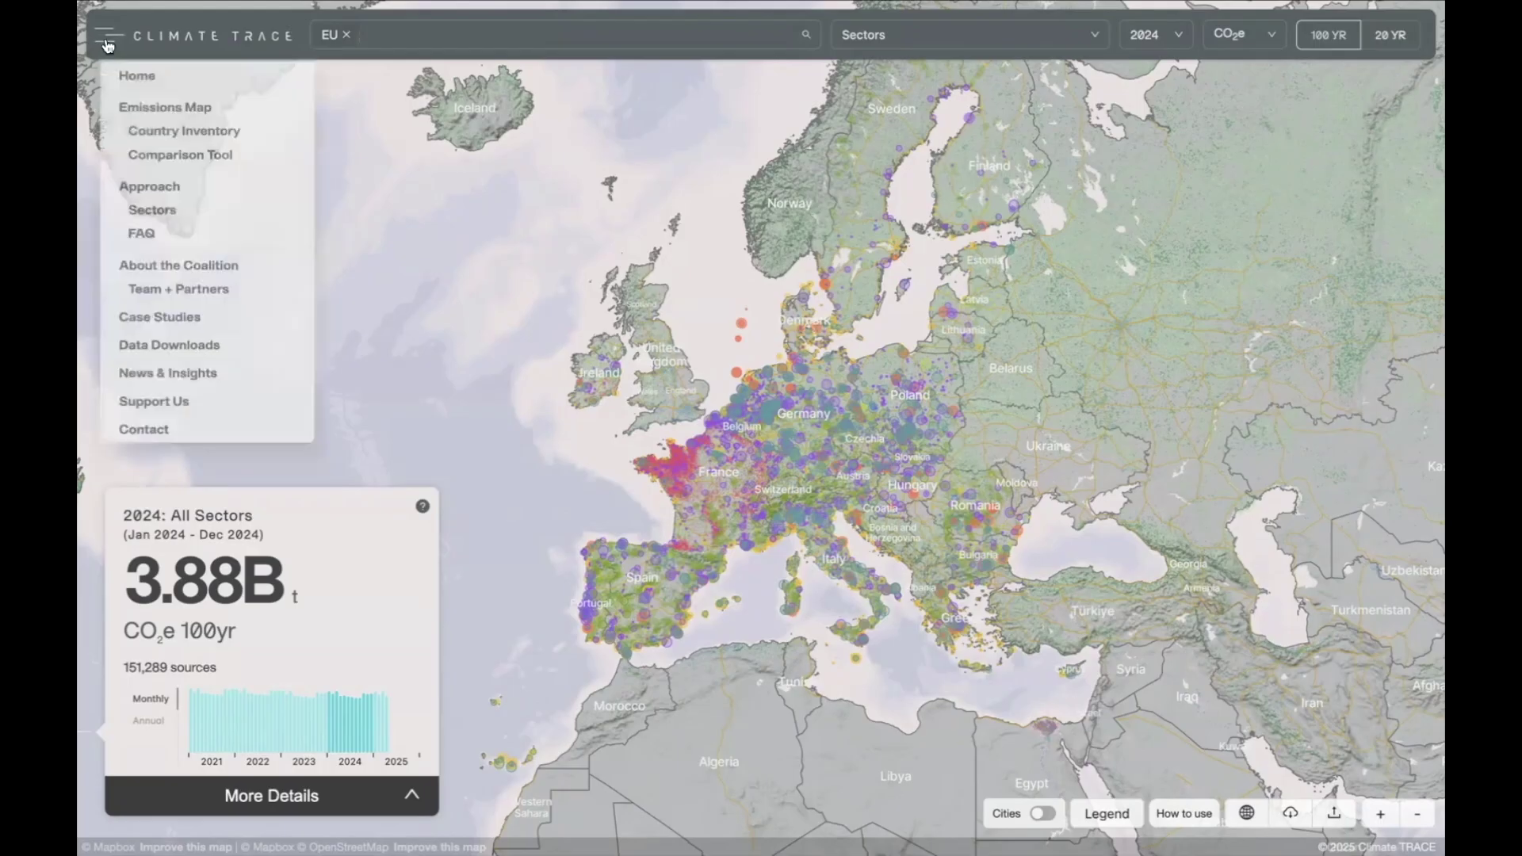
{"action": "left_click", "coordinate": [150, 163]}
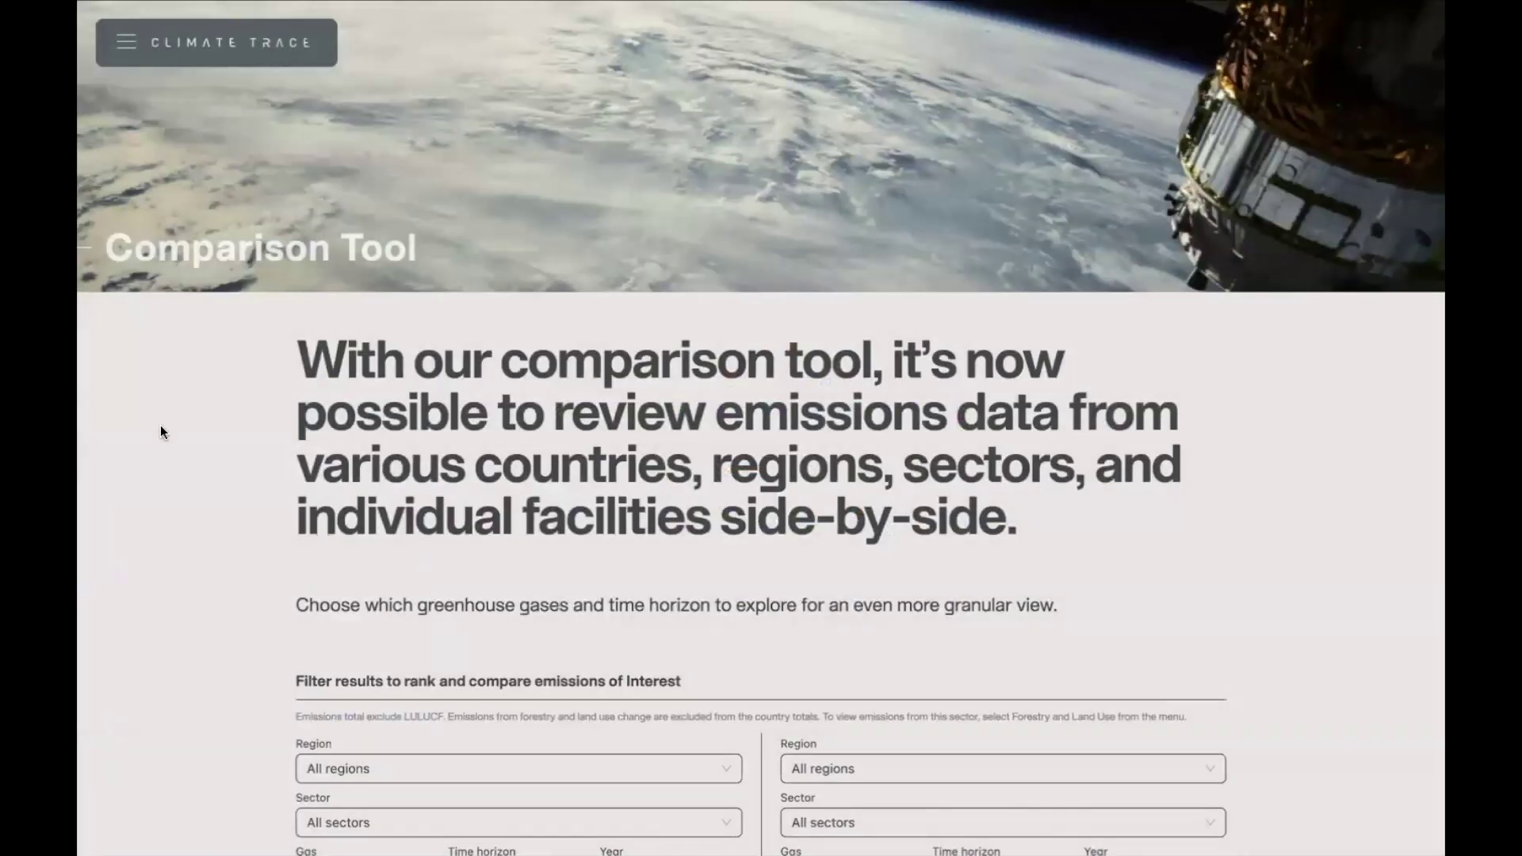
{"action": "scroll", "coordinate": [161, 432], "scroll_direction": "down", "scroll_amount": 4}
{"action": "scroll", "coordinate": [161, 433], "scroll_direction": "down", "scroll_amount": 4}
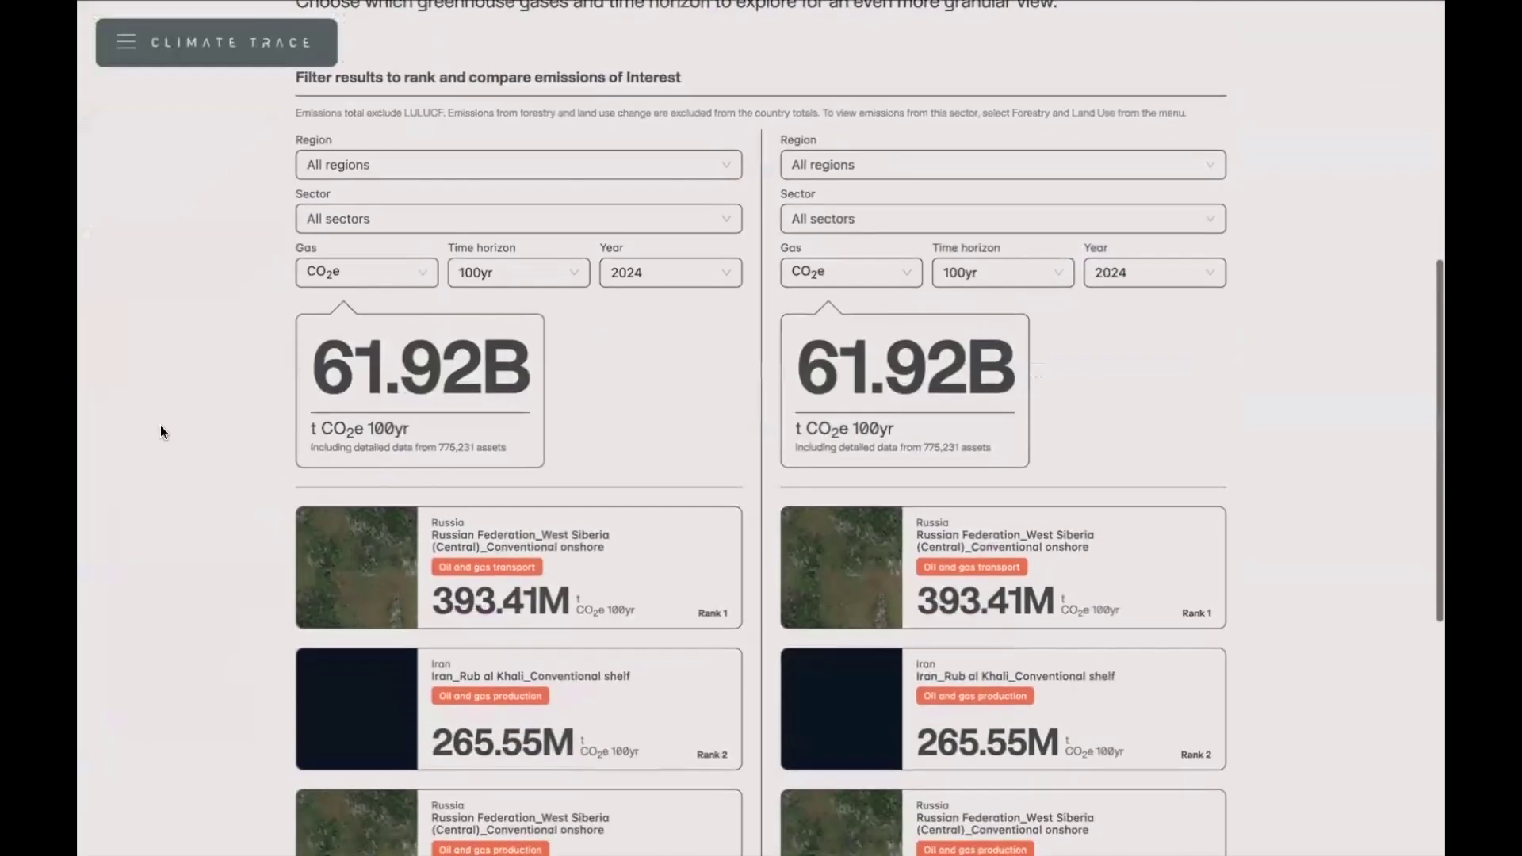
{"action": "scroll", "coordinate": [160, 432], "scroll_direction": "down", "scroll_amount": 1}
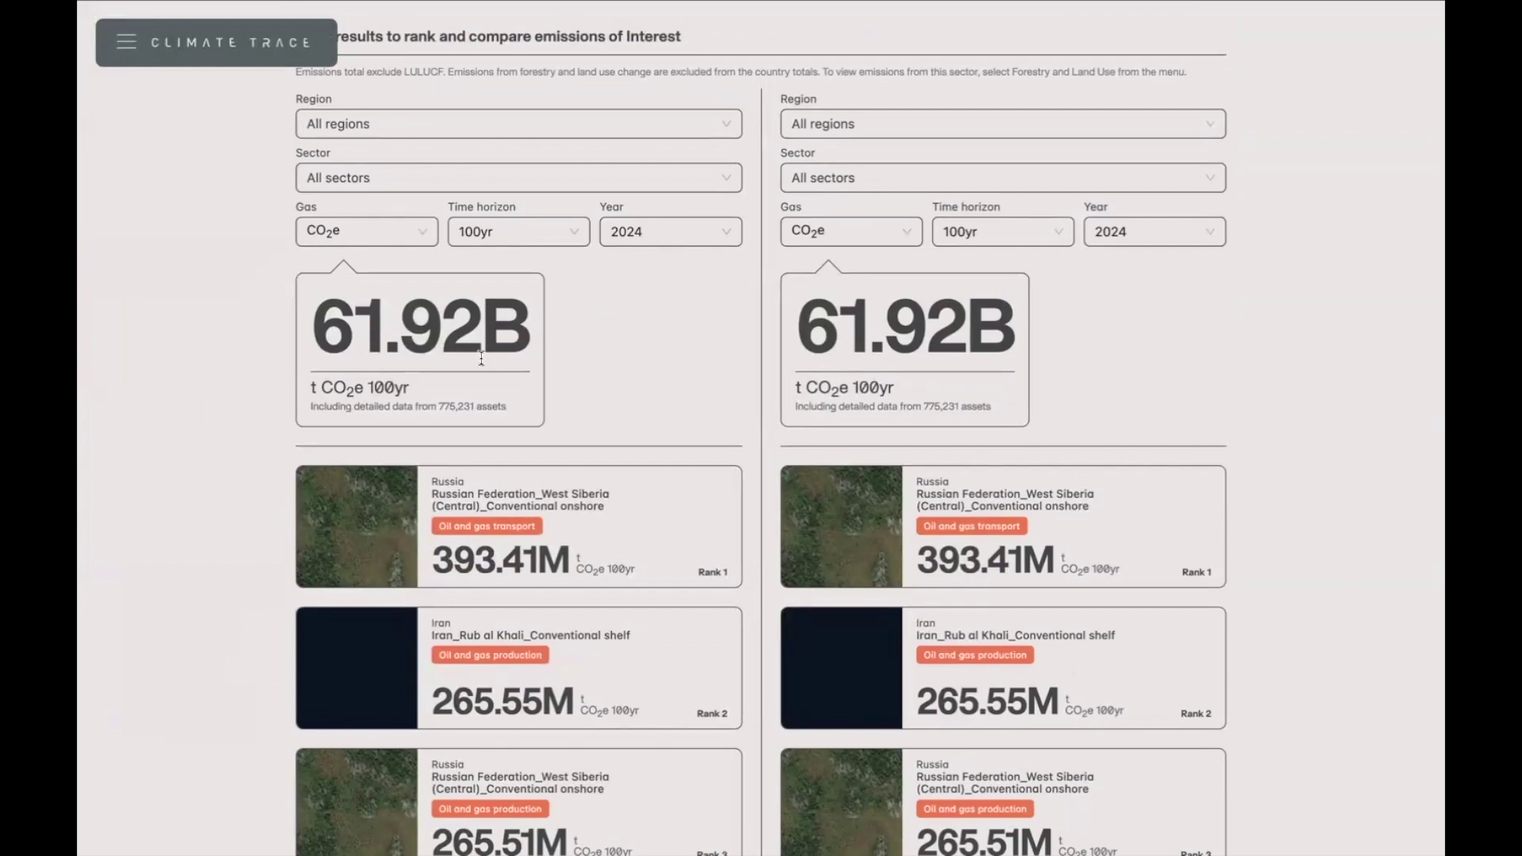
- In the first comparison column, select the Saudi Arabia Widyan, Canada Alberta oil sands and Iran Zagros Foldbelt assets, ranked 7, 6 and 5
{"action": "scroll", "coordinate": [614, 681], "scroll_direction": "down", "scroll_amount": 2}
{"action": "scroll", "coordinate": [615, 680], "scroll_direction": "down", "scroll_amount": 8}
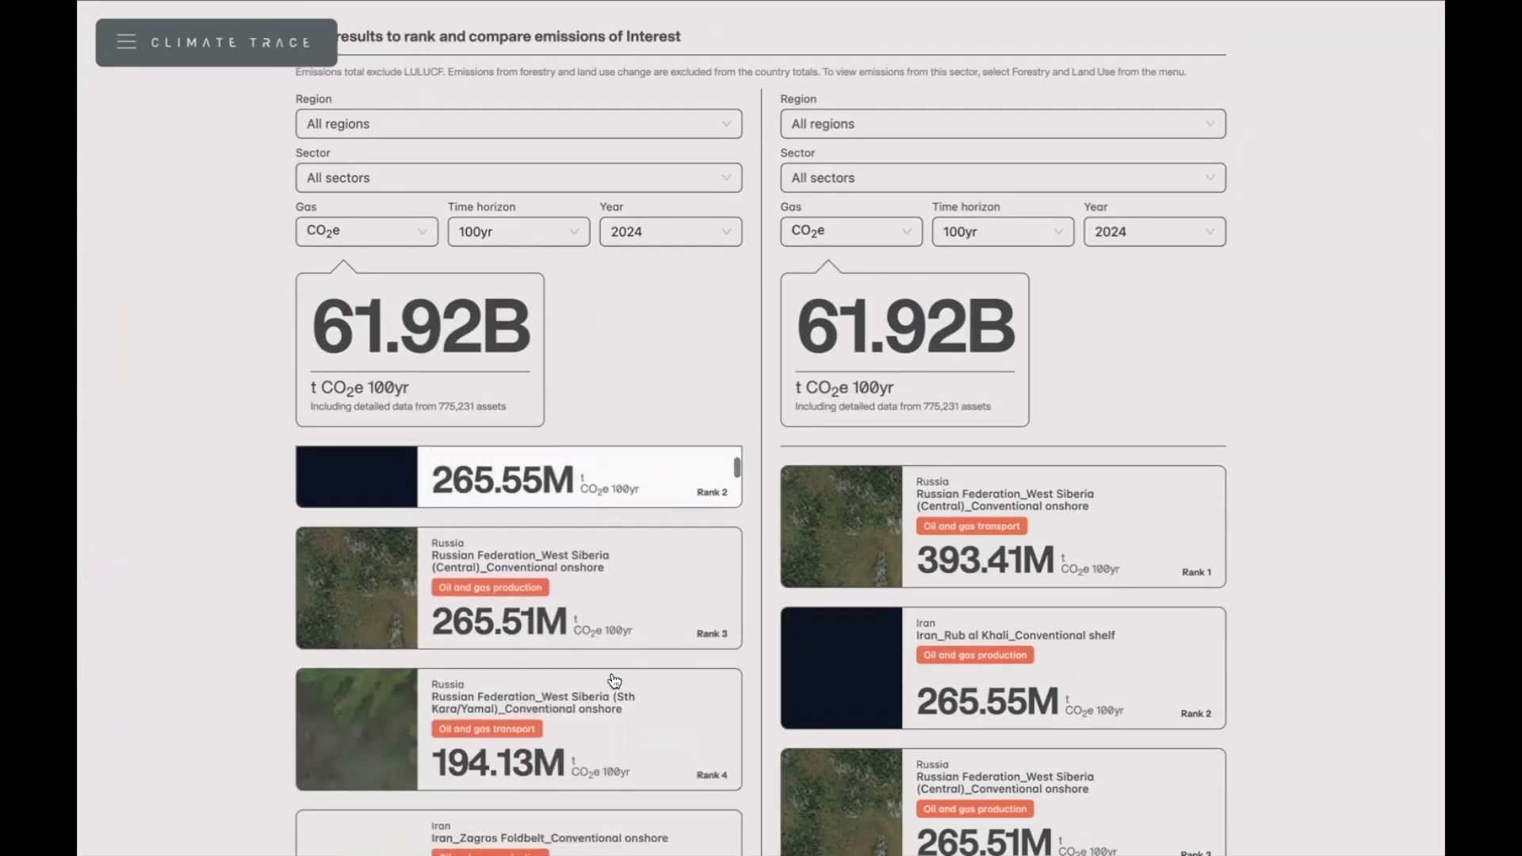
{"action": "scroll", "coordinate": [614, 681], "scroll_direction": "down", "scroll_amount": 1}
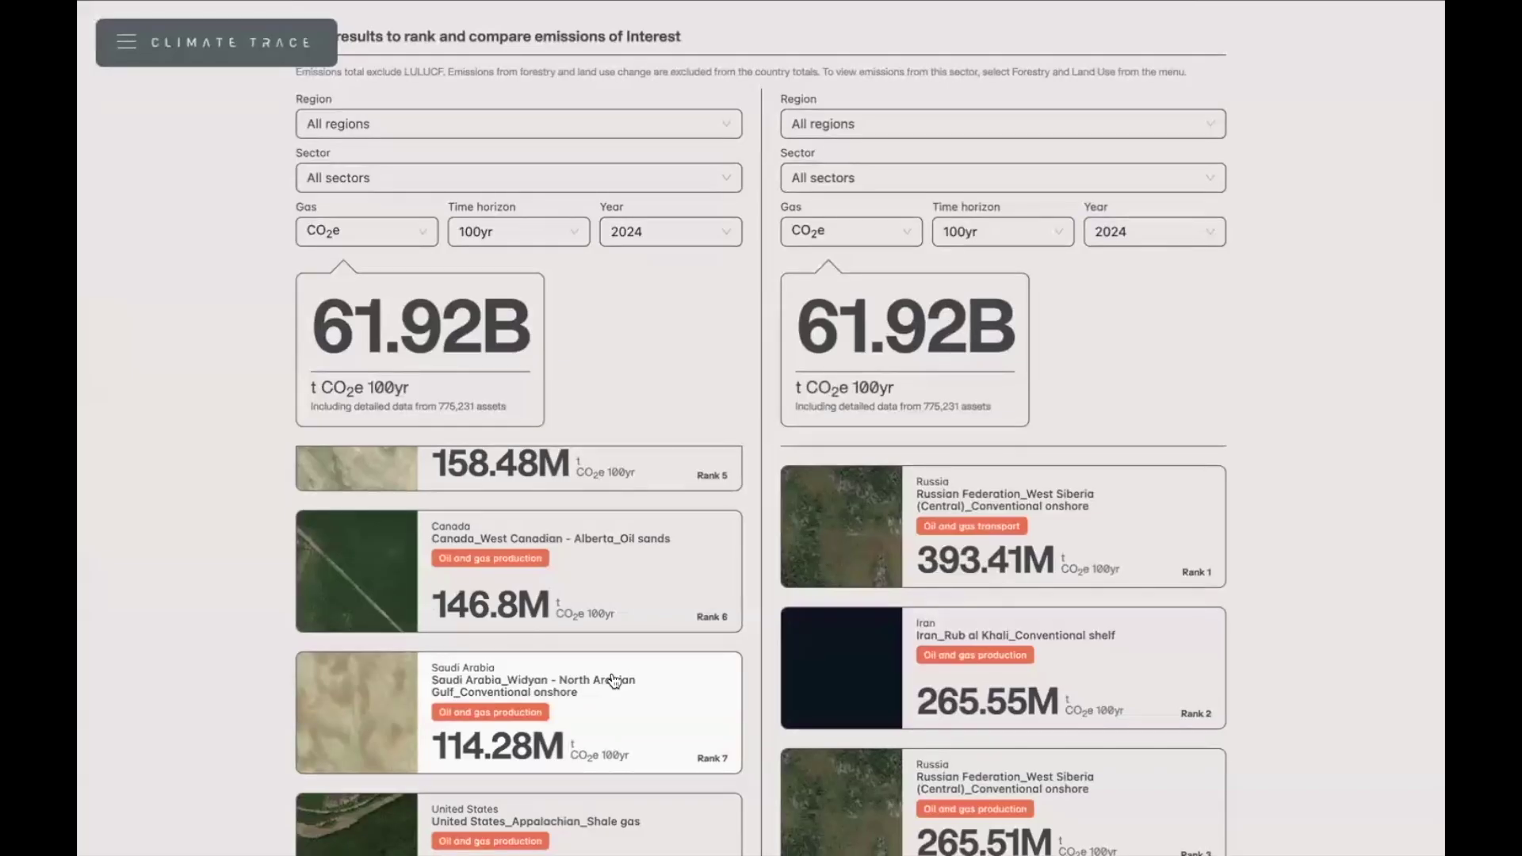
{"action": "left_click", "coordinate": [614, 681]}
{"action": "left_click", "coordinate": [617, 590]}
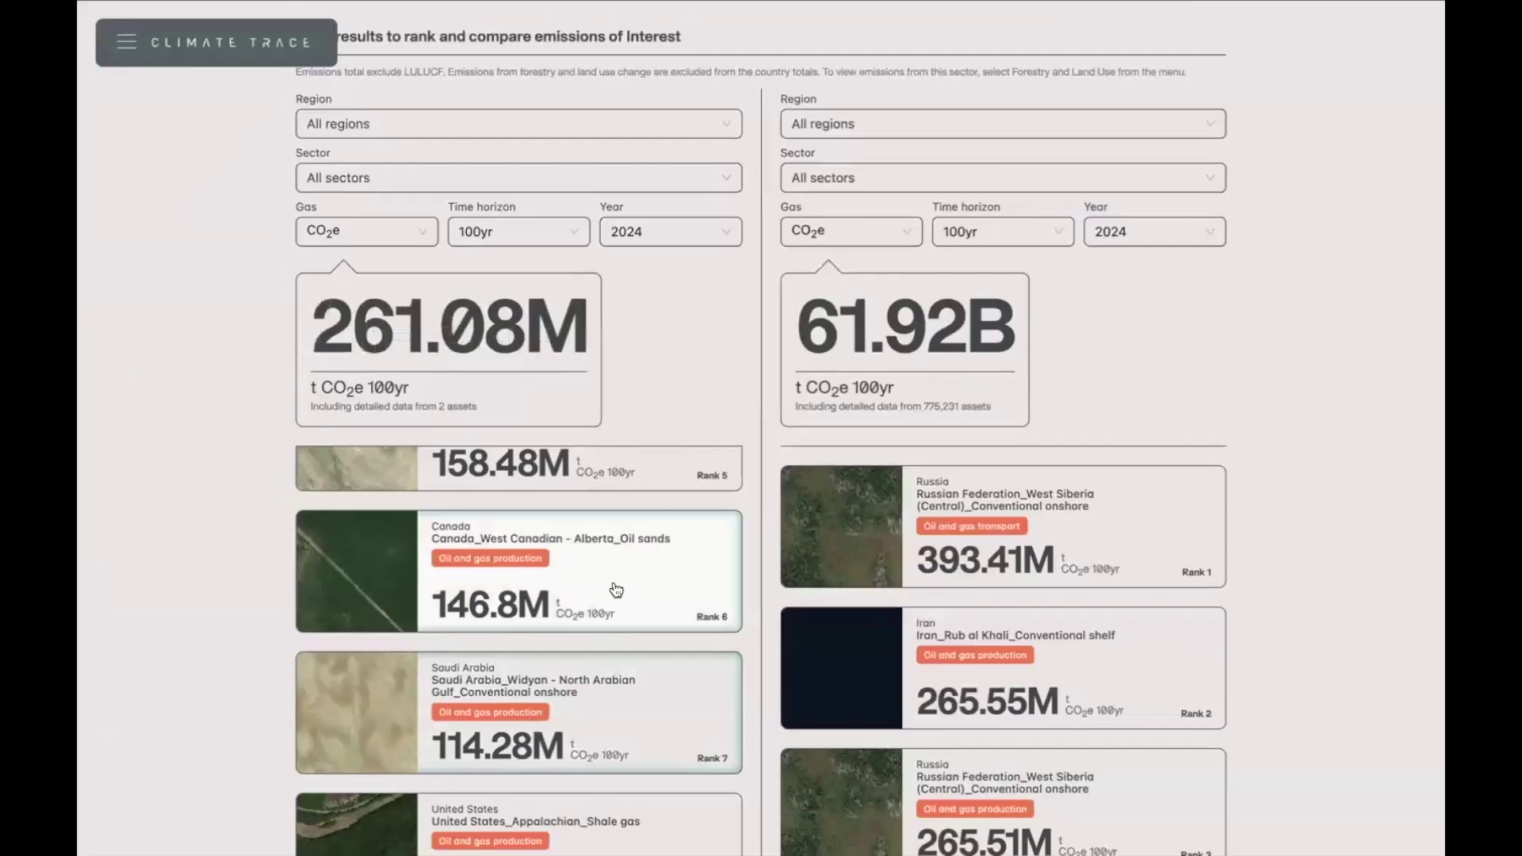
{"action": "left_click", "coordinate": [617, 472]}
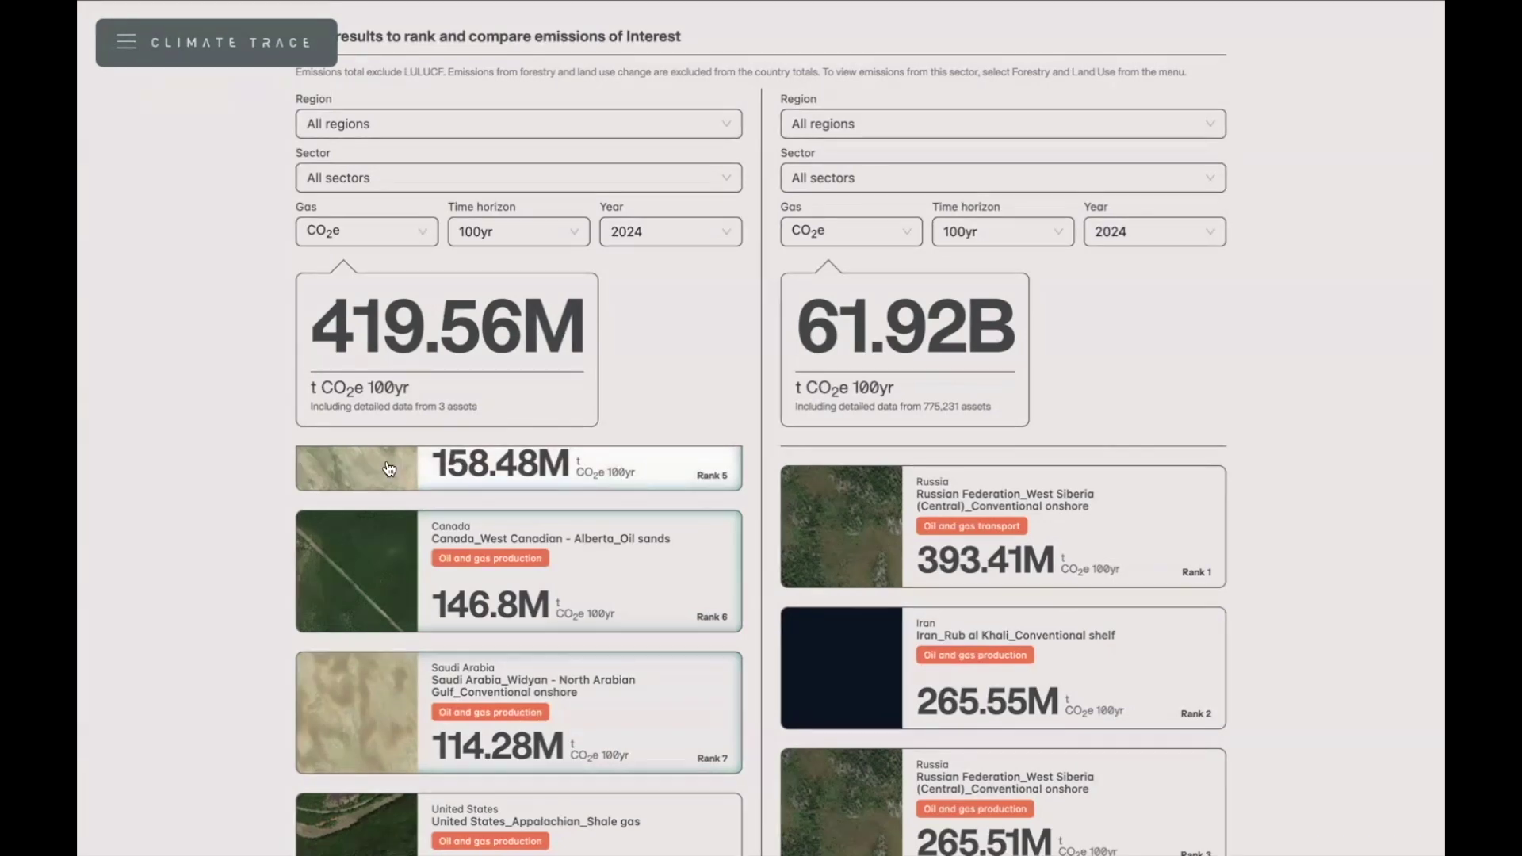
- Open the Country Inventory page and look through the ranked country emissions for all countries and sectors in 2024
{"action": "left_click", "coordinate": [126, 42]}
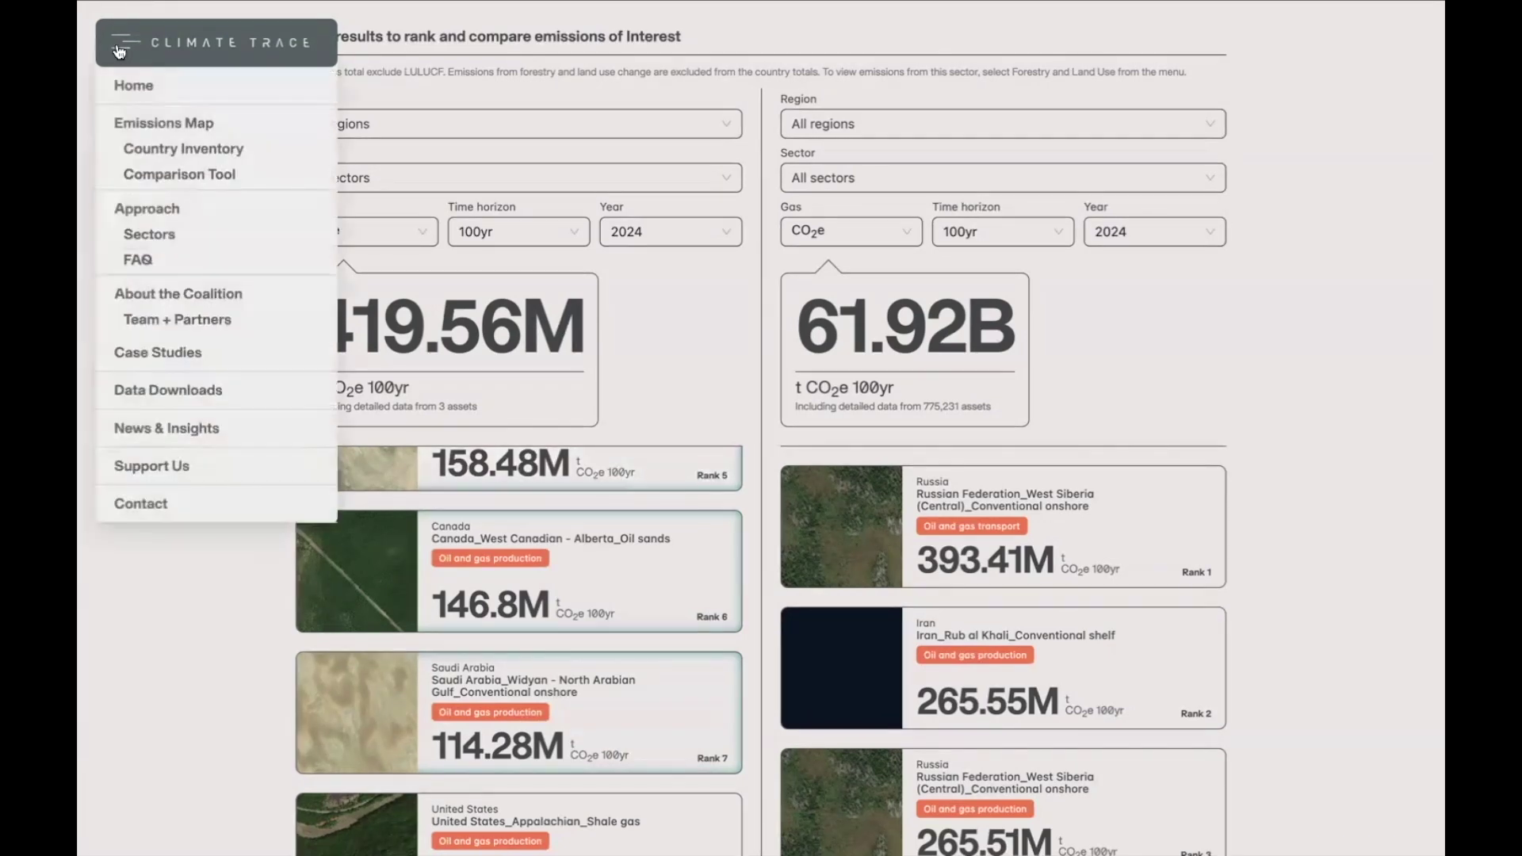
{"action": "left_click", "coordinate": [135, 150]}
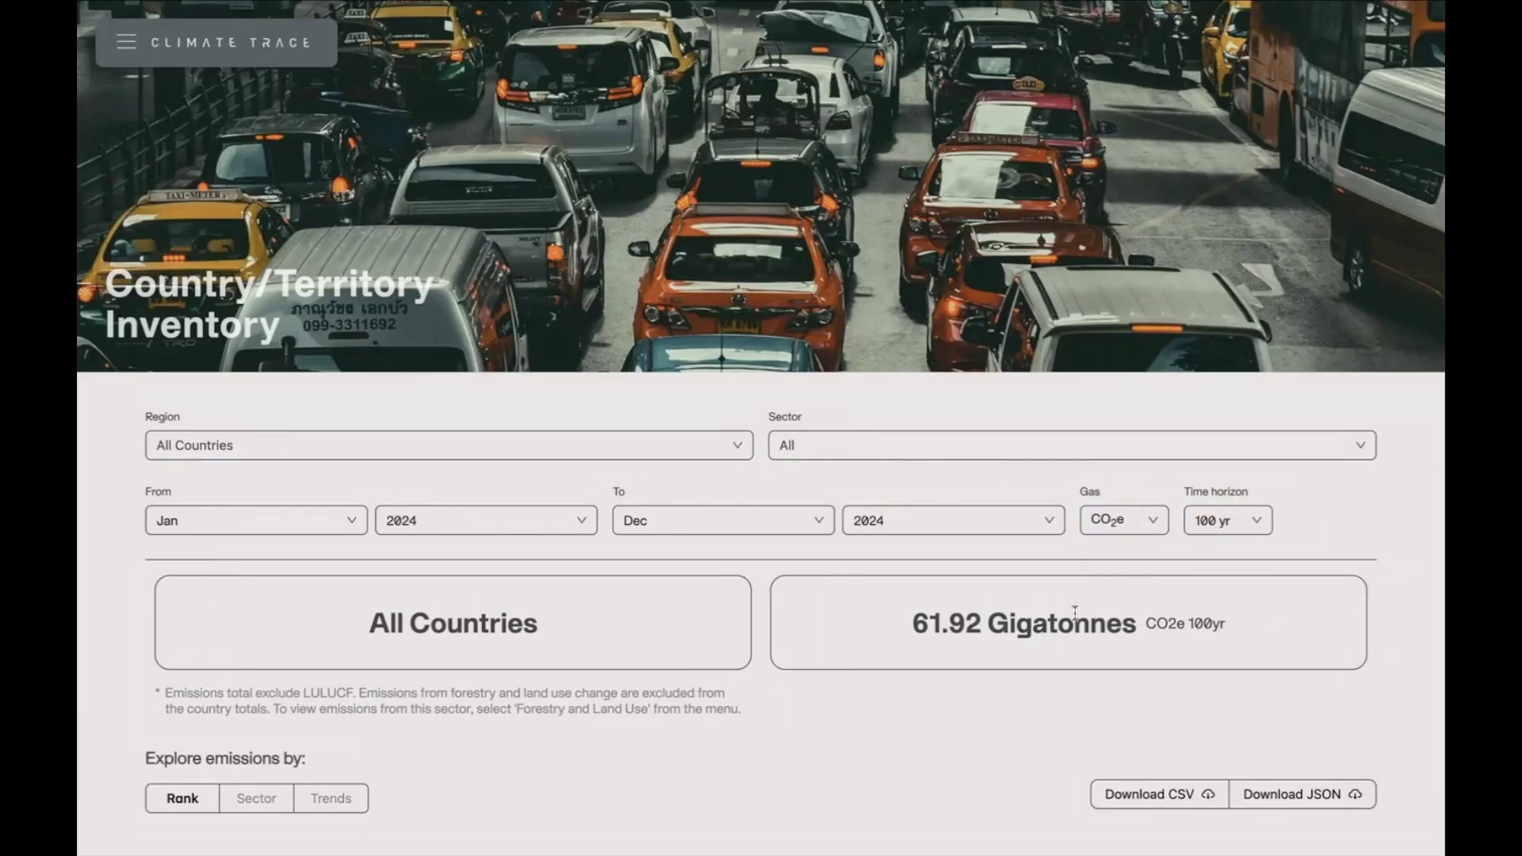
{"action": "scroll", "coordinate": [1075, 613], "scroll_direction": "down", "scroll_amount": 5}
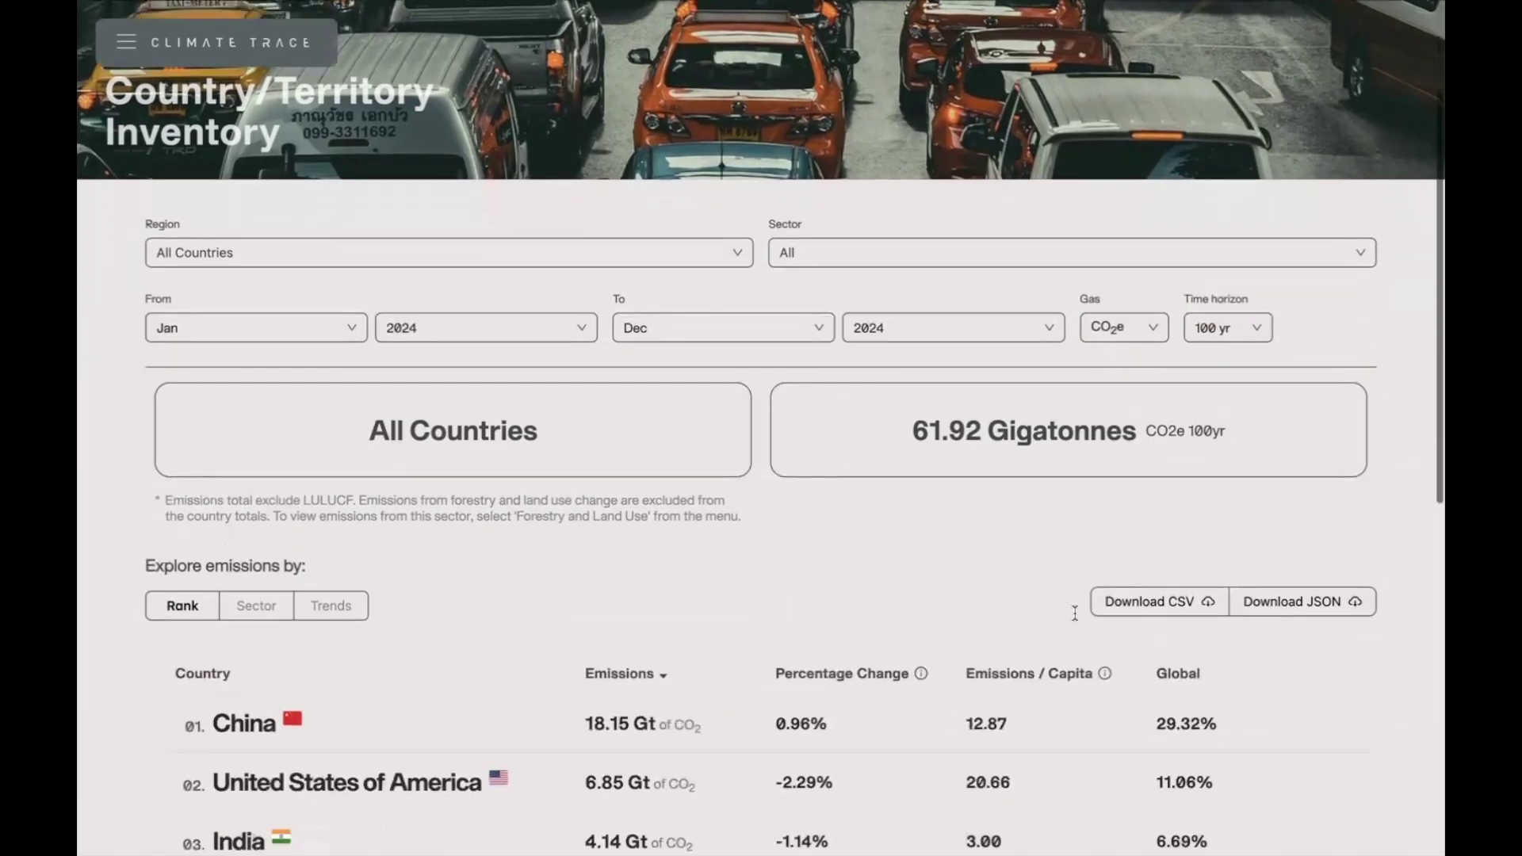
{"action": "scroll", "coordinate": [1075, 613], "scroll_direction": "down", "scroll_amount": 3}
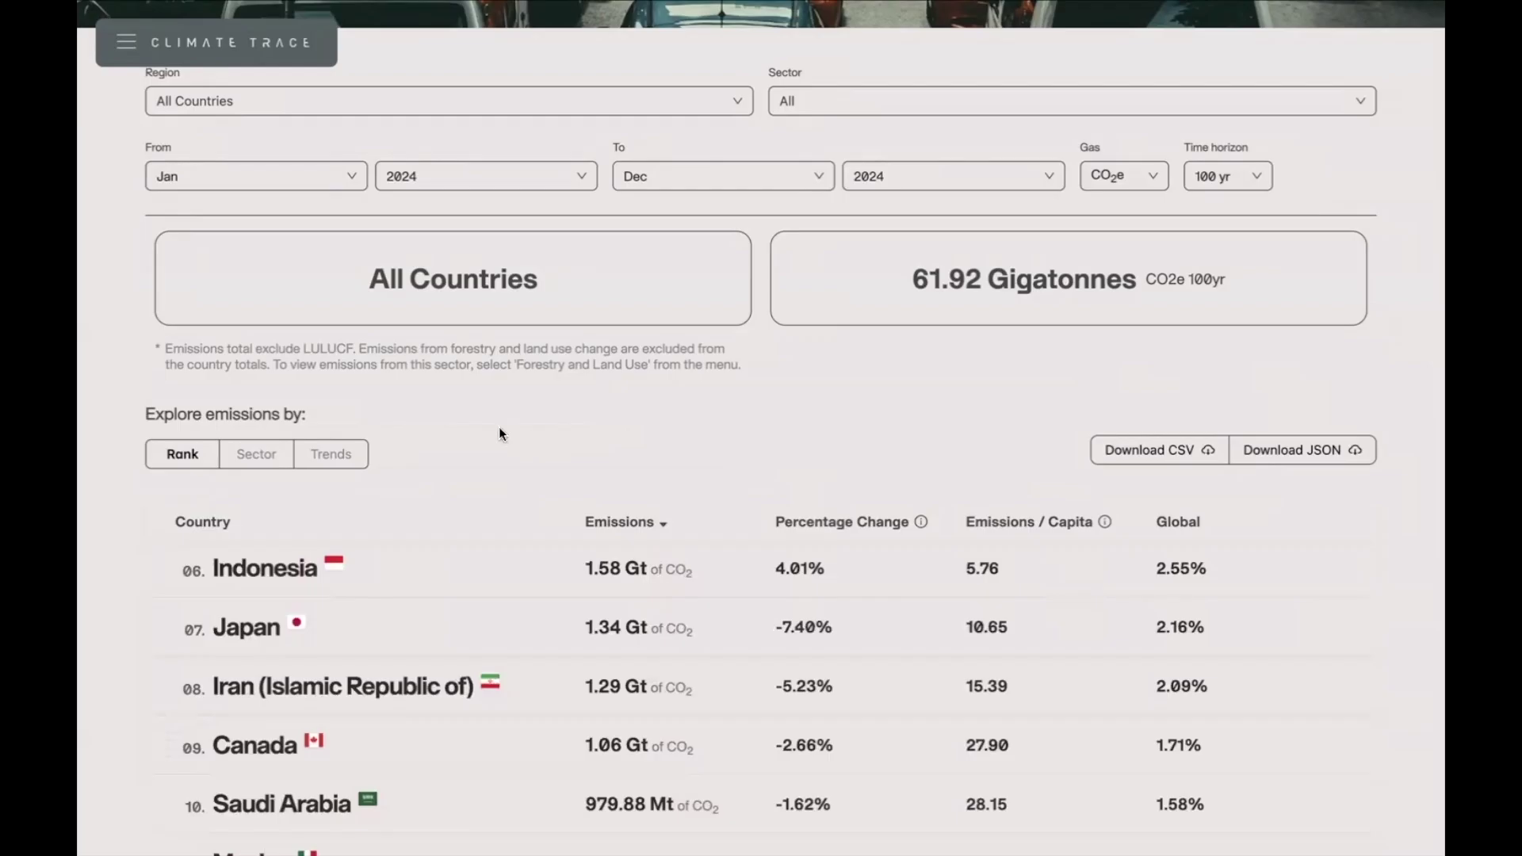
- Explore the all-country emissions by sector, and view the annual trends chart
{"action": "left_click", "coordinate": [258, 452]}
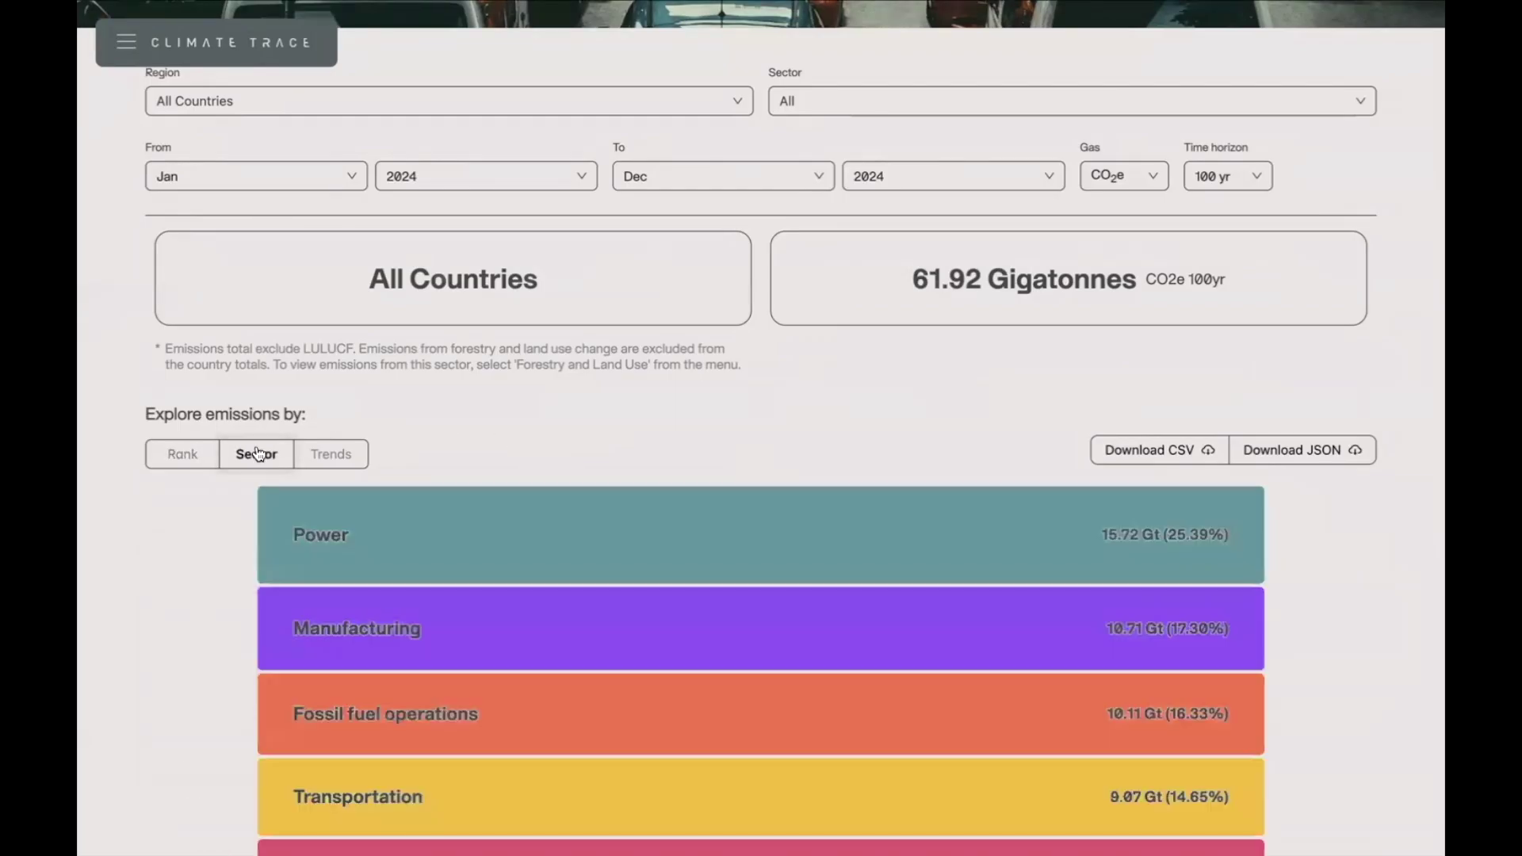
{"action": "left_click", "coordinate": [343, 458]}
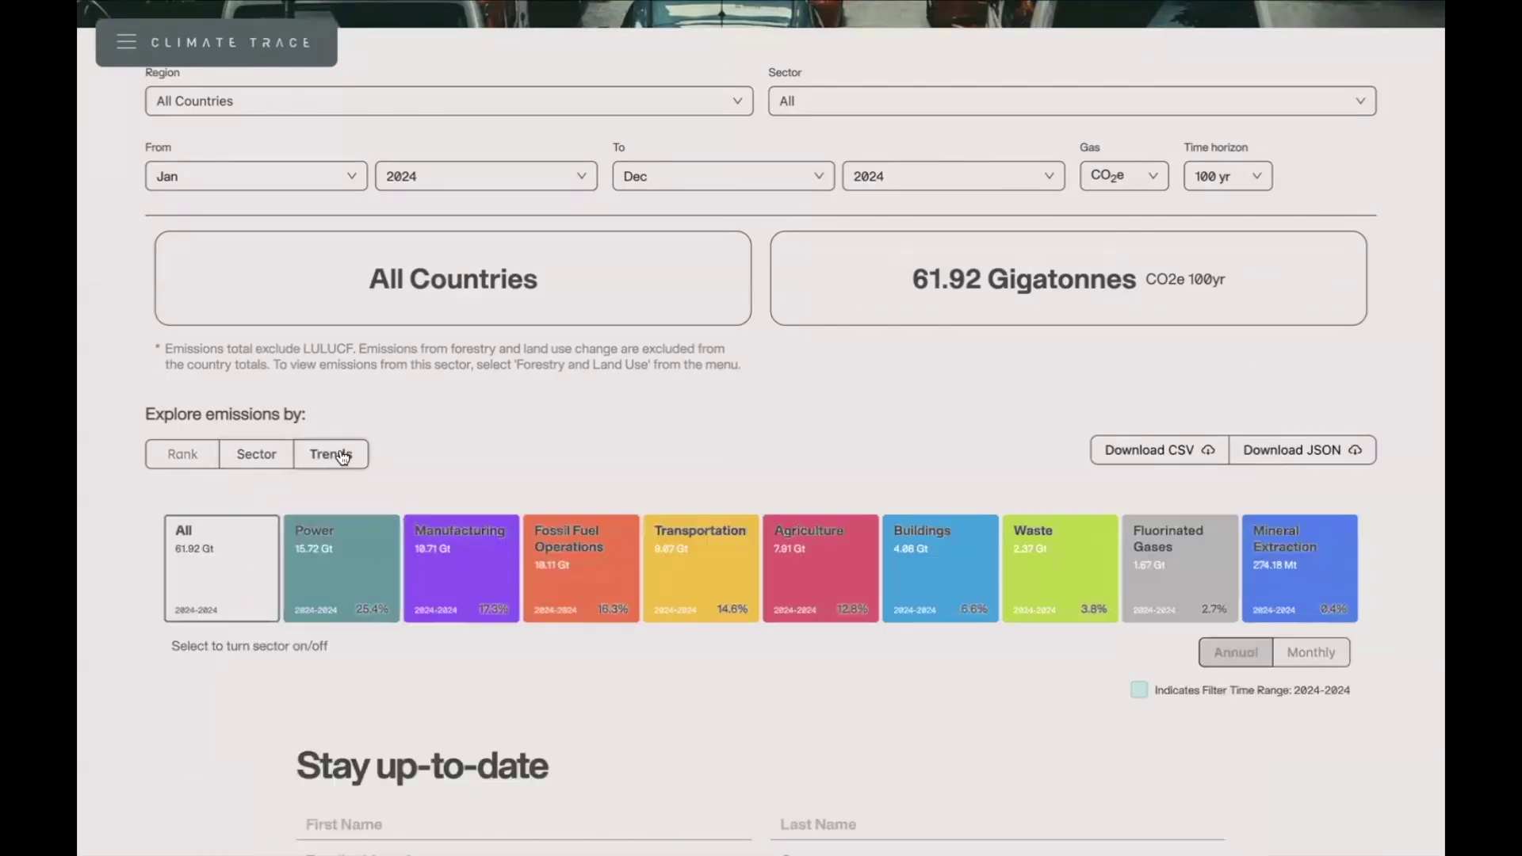
{"action": "scroll", "coordinate": [80, 654], "scroll_direction": "down", "scroll_amount": 2}
{"action": "scroll", "coordinate": [81, 657], "scroll_direction": "down", "scroll_amount": 3}
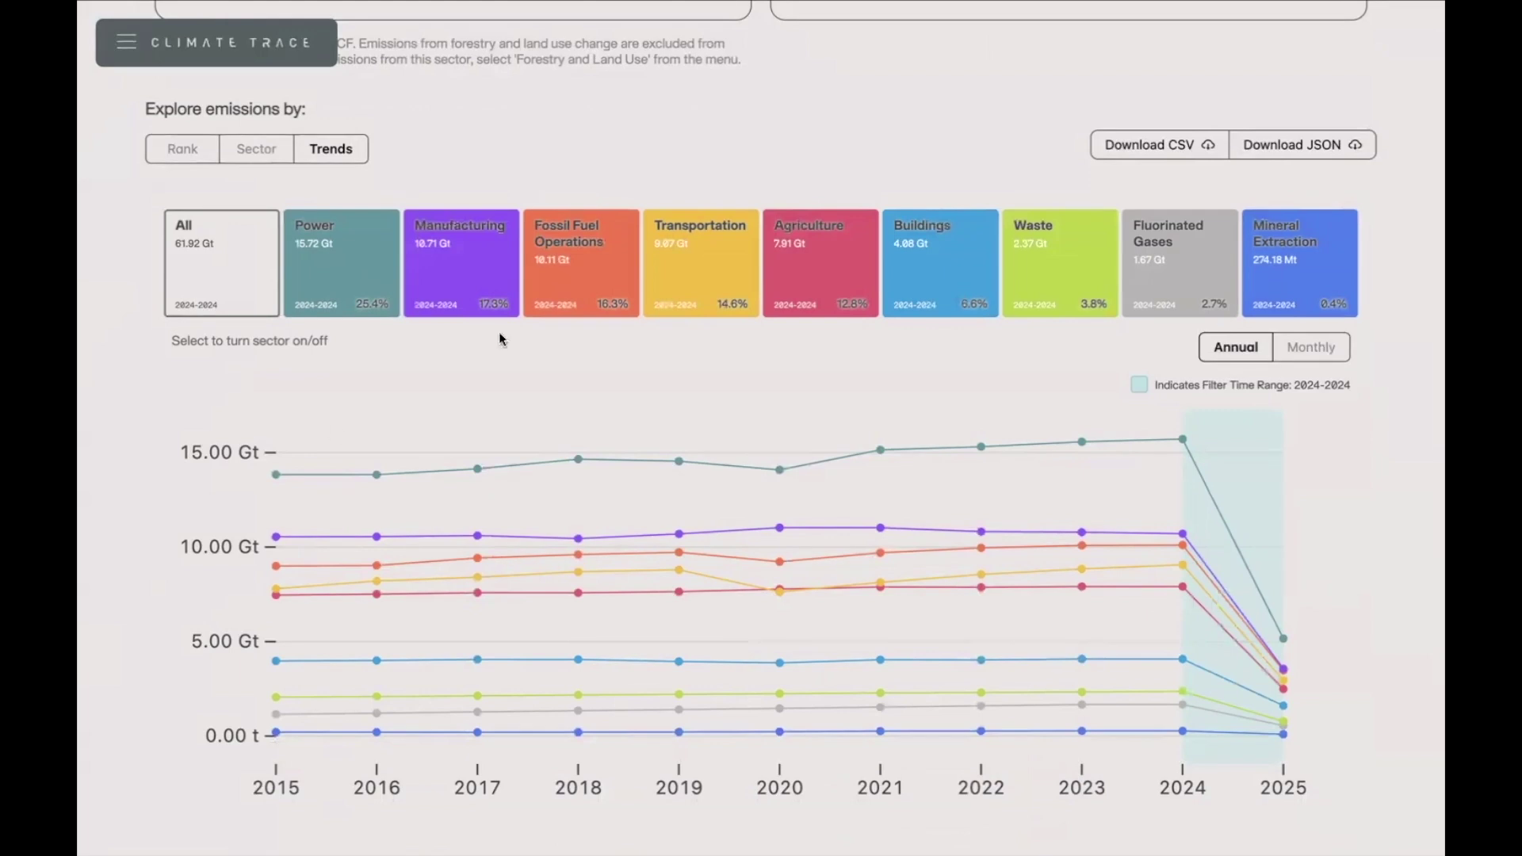
- Check the CSV and JSON download options for the country inventory, and close them without downloading
{"action": "left_click", "coordinate": [1156, 153]}
{"action": "left_click", "coordinate": [1269, 145]}
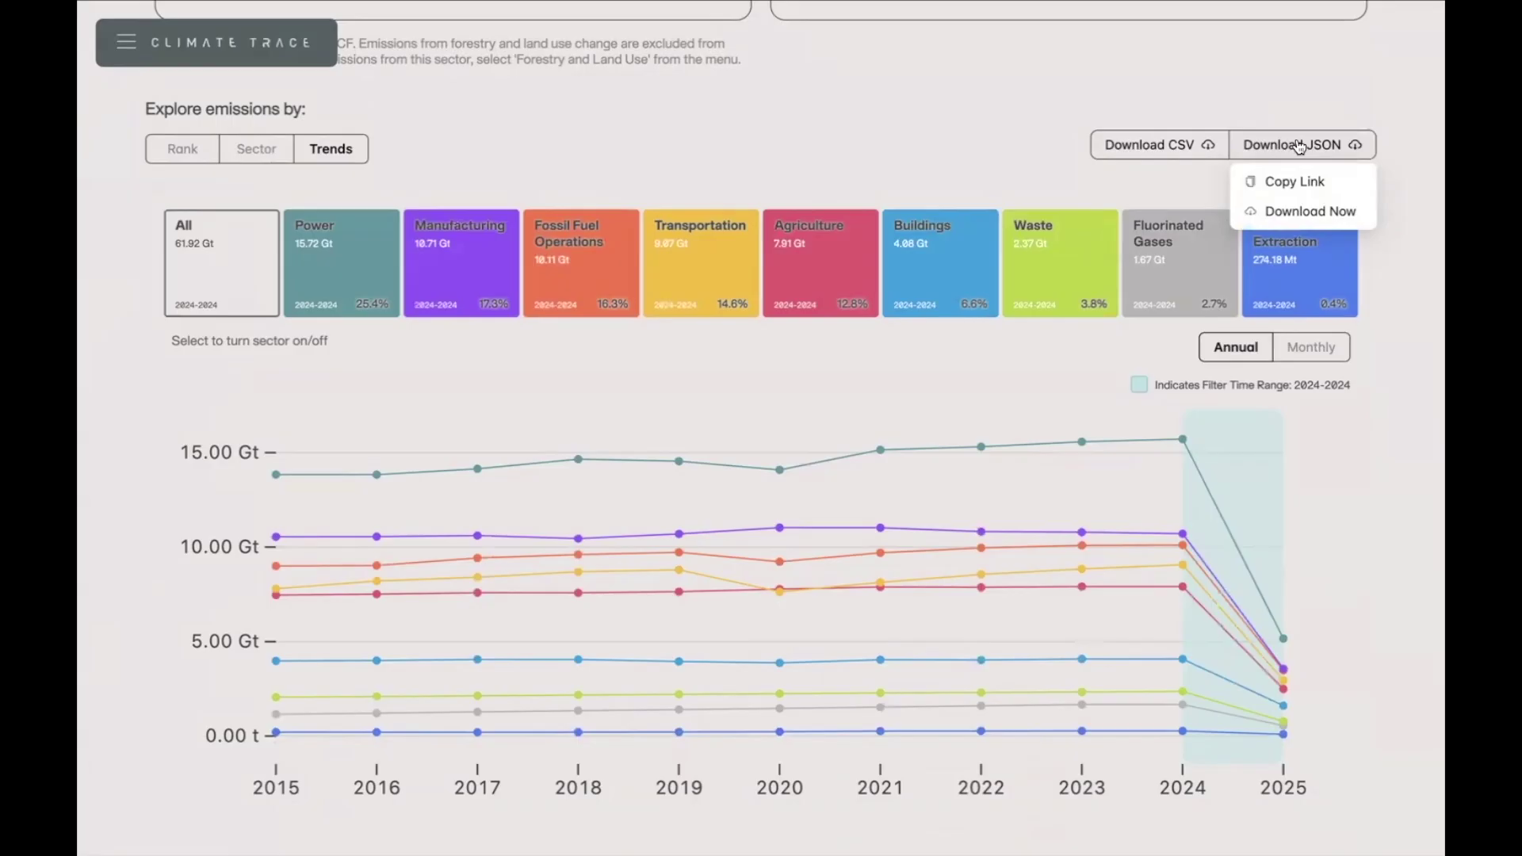
{"action": "left_click", "coordinate": [581, 140]}
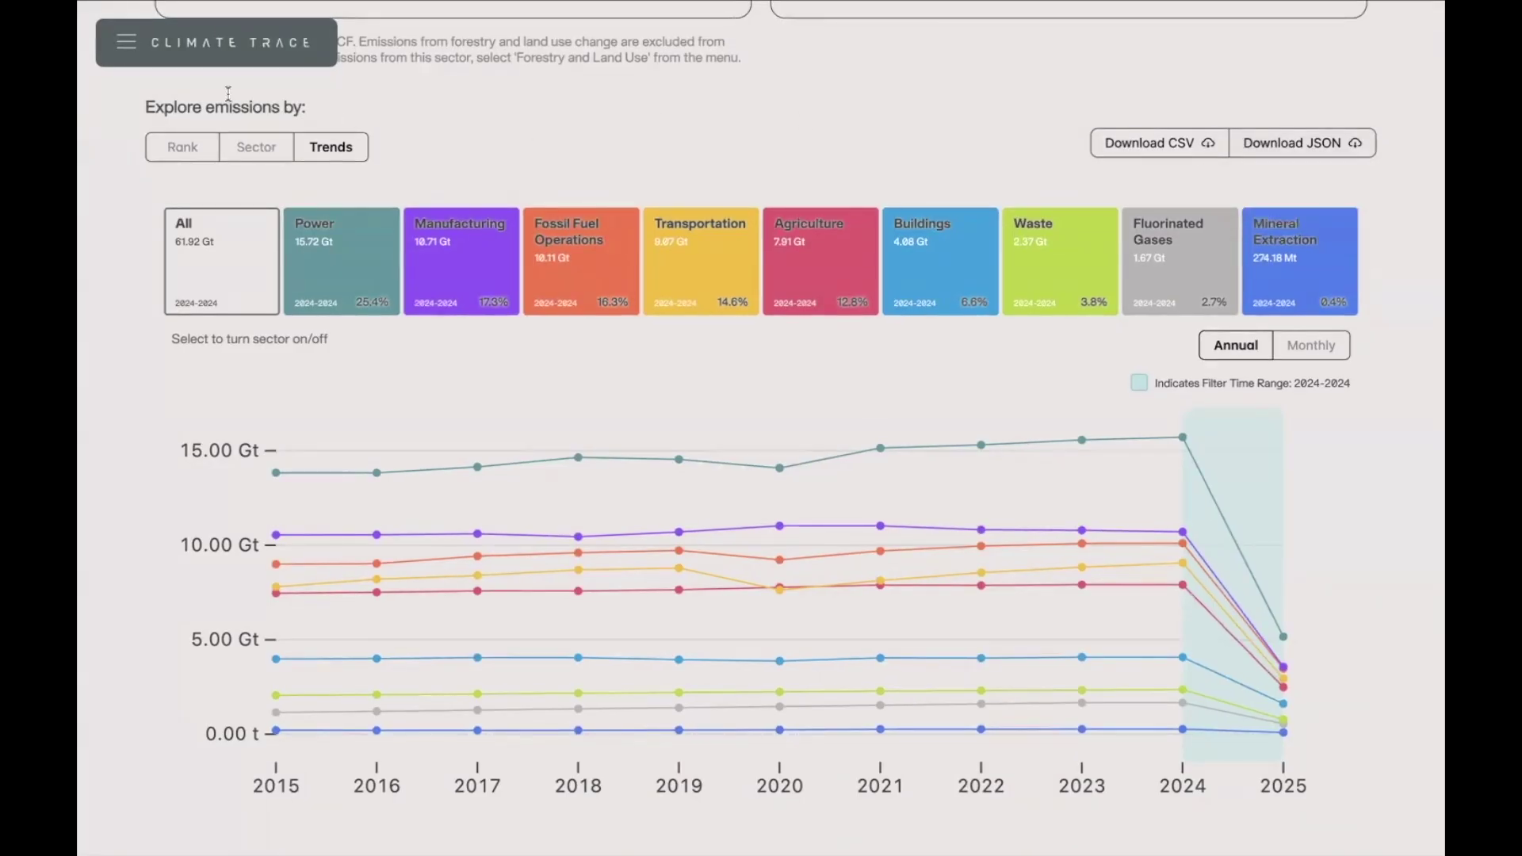
- Open the Data Downloads page and read through the package description to the list of downloads by sector
{"action": "left_click", "coordinate": [125, 46]}
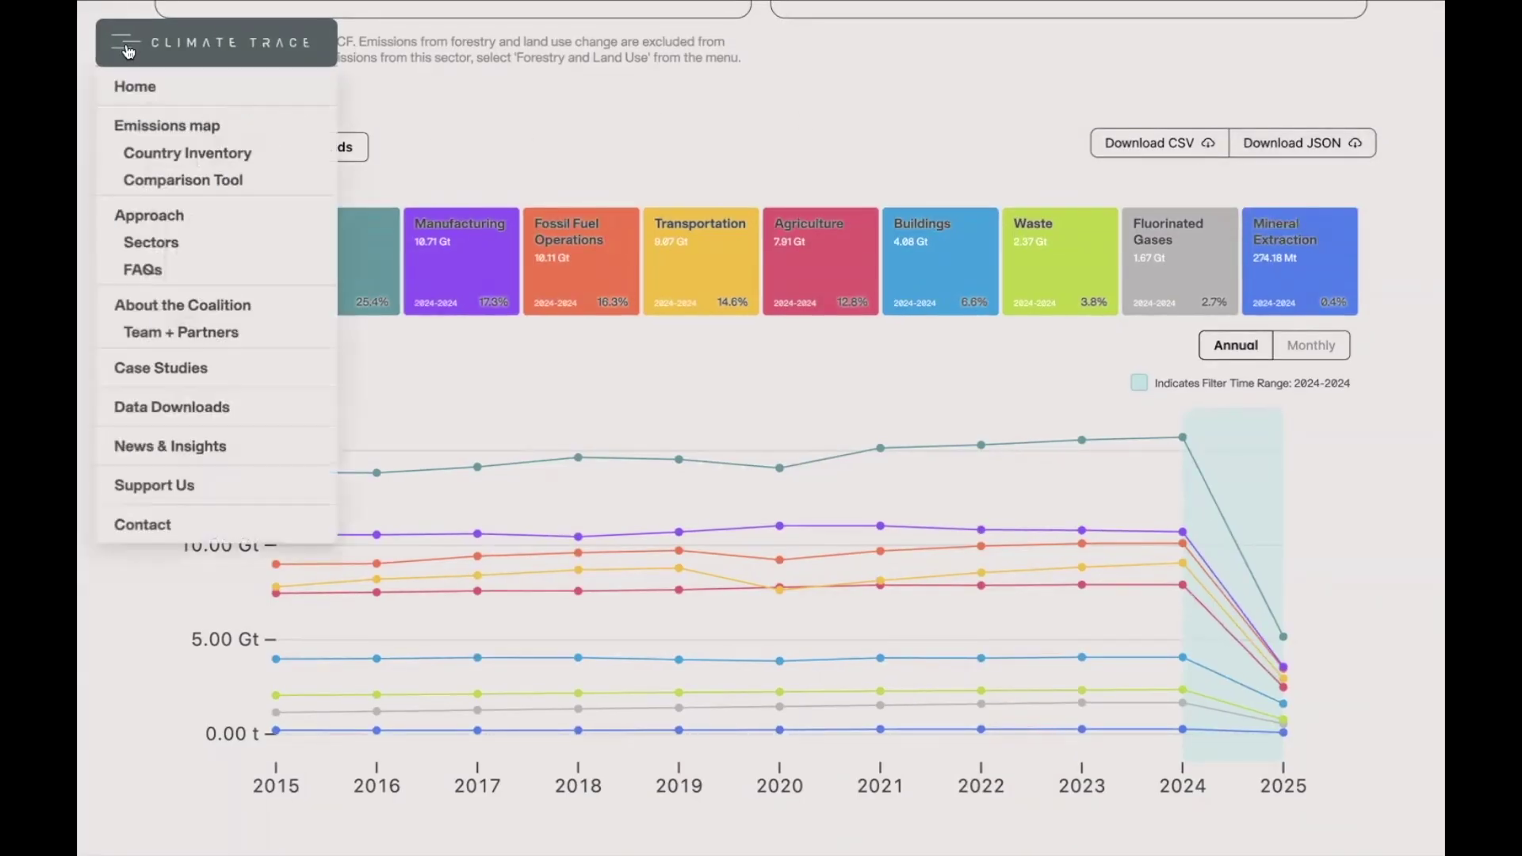
{"action": "left_click", "coordinate": [124, 405]}
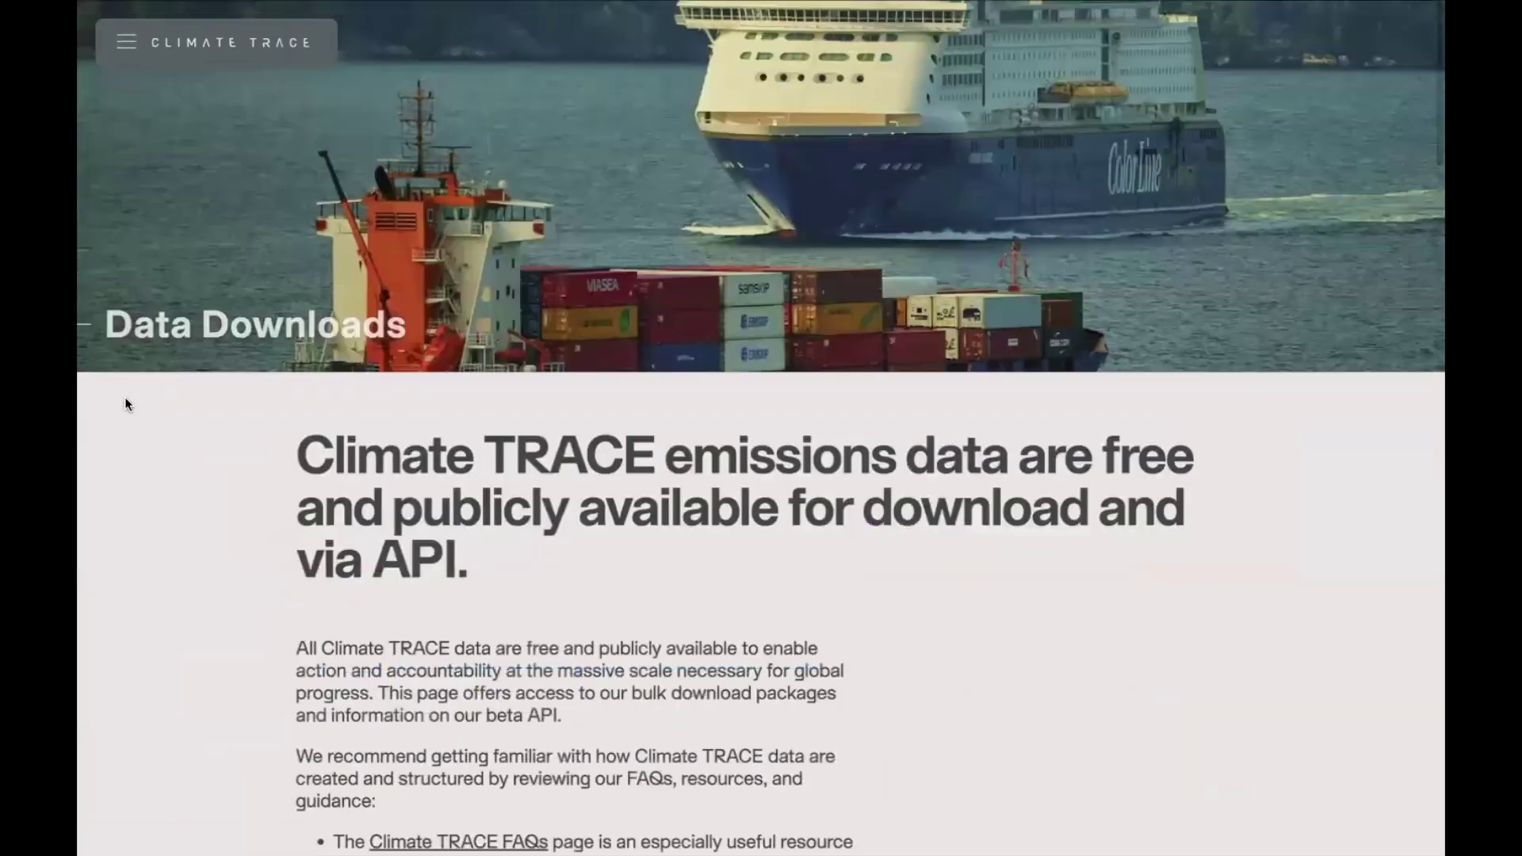
{"action": "scroll", "coordinate": [140, 411], "scroll_direction": "down", "scroll_amount": 9}
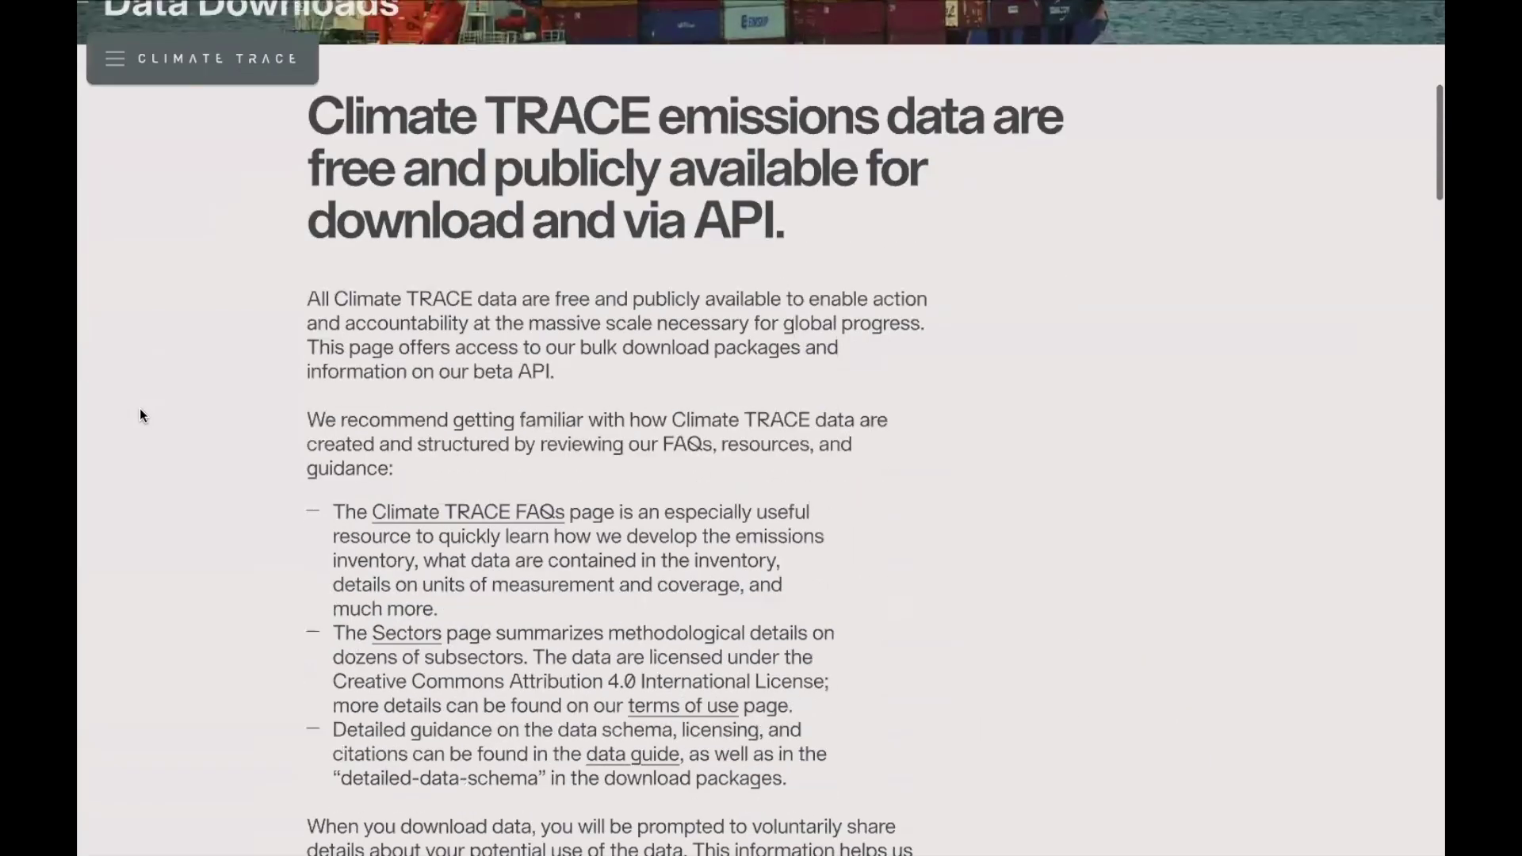
{"action": "scroll", "coordinate": [140, 409], "scroll_direction": "down", "scroll_amount": 10}
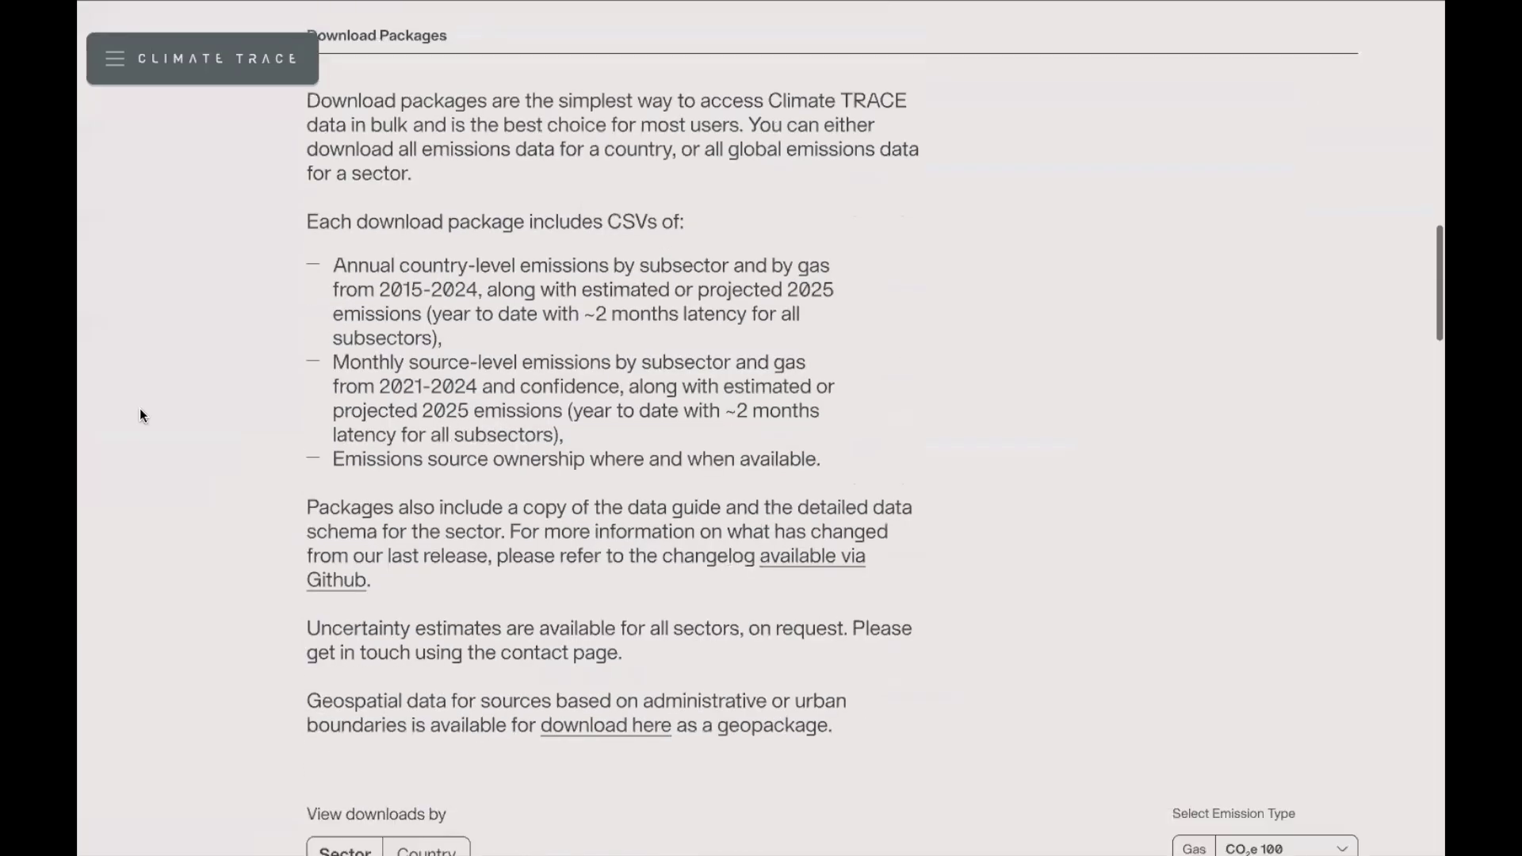
{"action": "scroll", "coordinate": [140, 409], "scroll_direction": "down", "scroll_amount": 5}
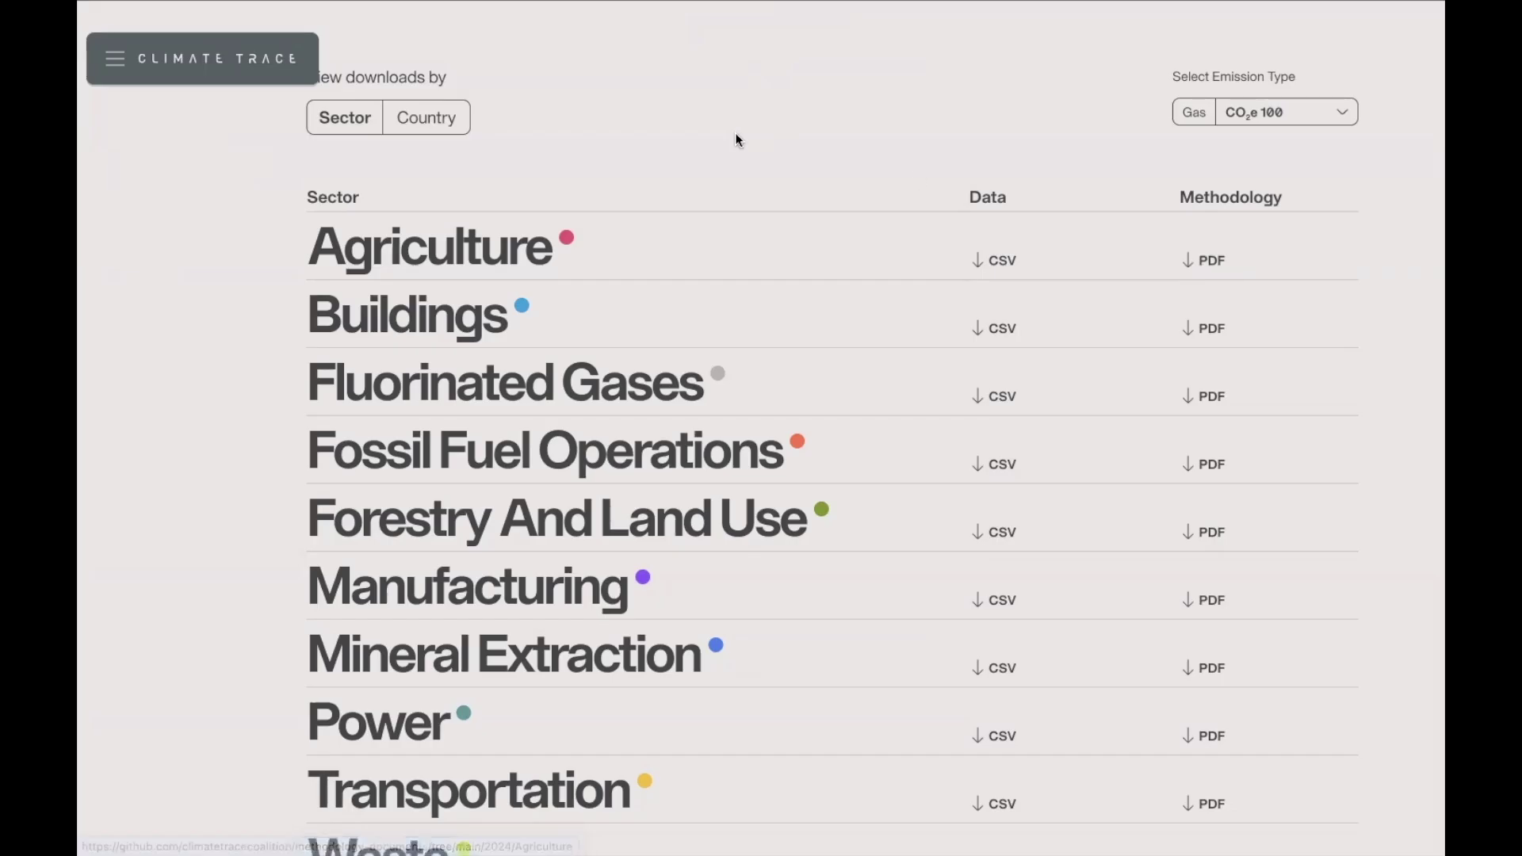
- List the data downloads by country and look through the rest of the page to its end
{"action": "left_click", "coordinate": [454, 122]}
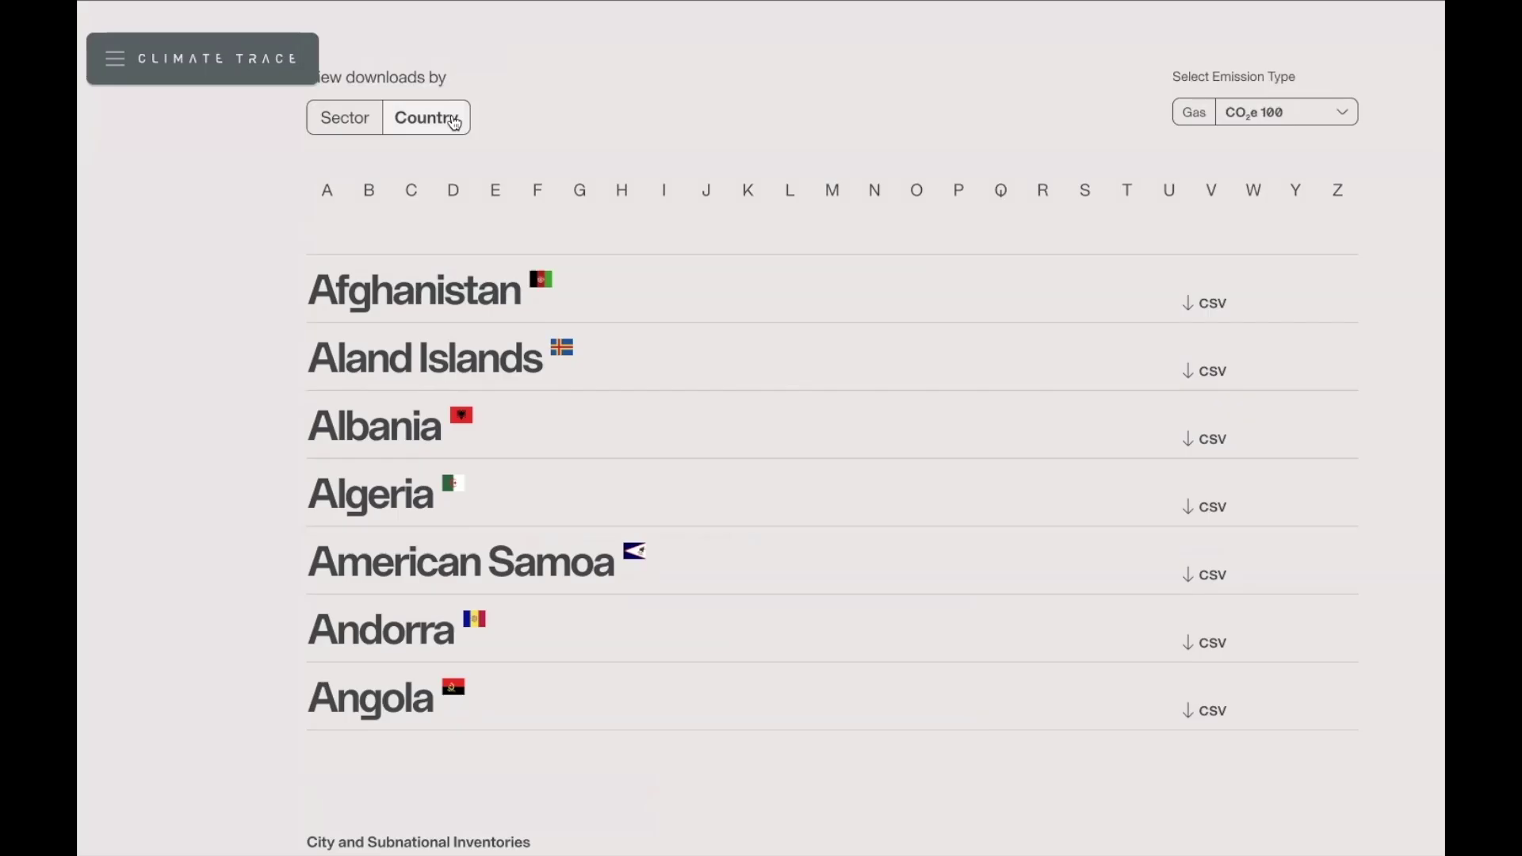
{"action": "scroll", "coordinate": [454, 122], "scroll_direction": "down", "scroll_amount": 20}
{"action": "scroll", "coordinate": [452, 117], "scroll_direction": "down", "scroll_amount": 12}
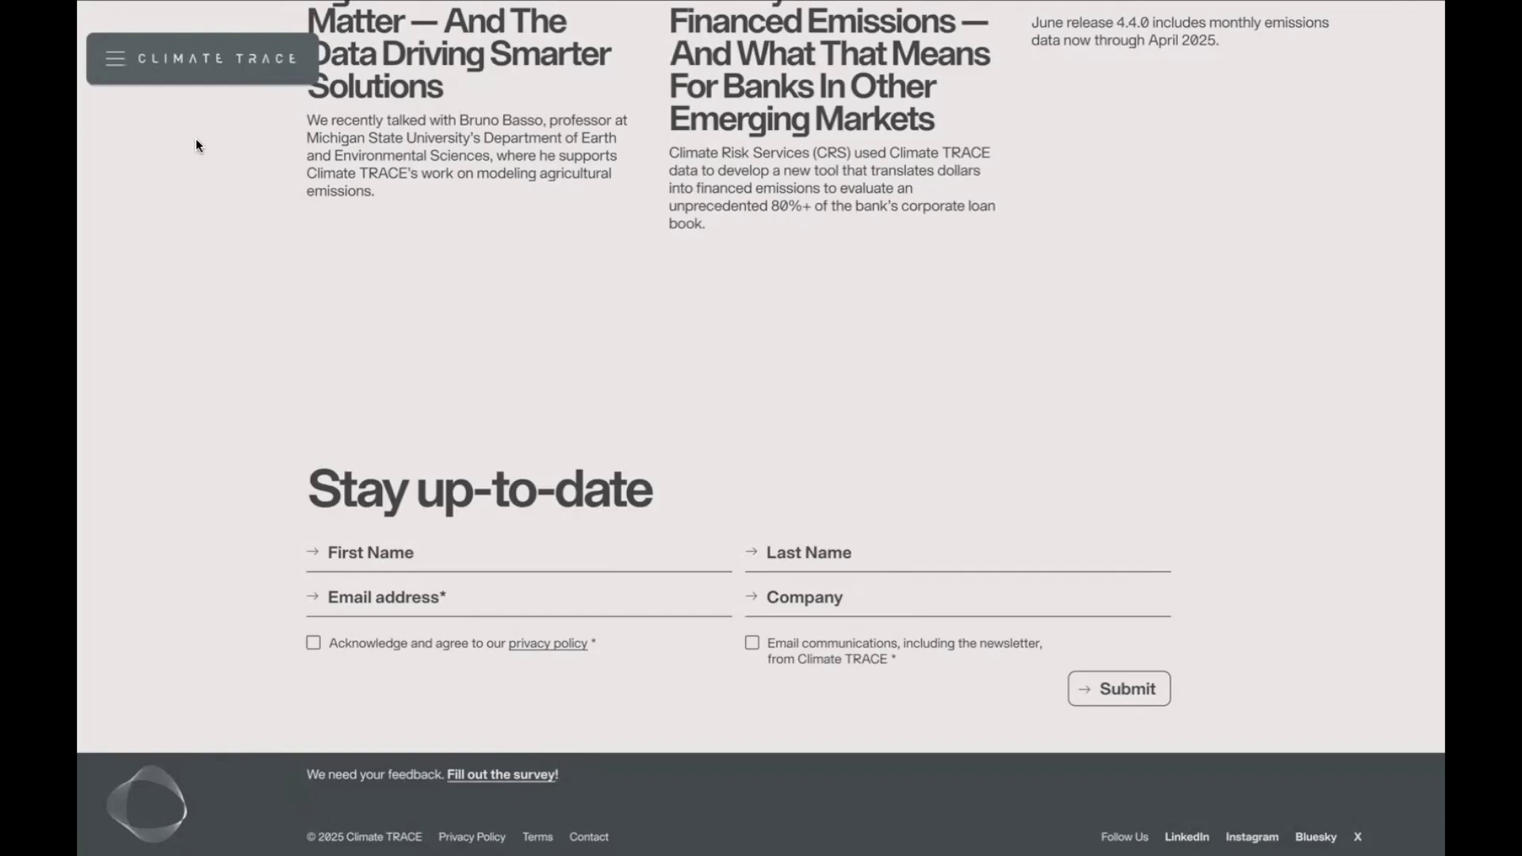
- Open the Sectors page and bring the emissions pie chart and sector list into view
{"action": "left_click", "coordinate": [119, 69]}
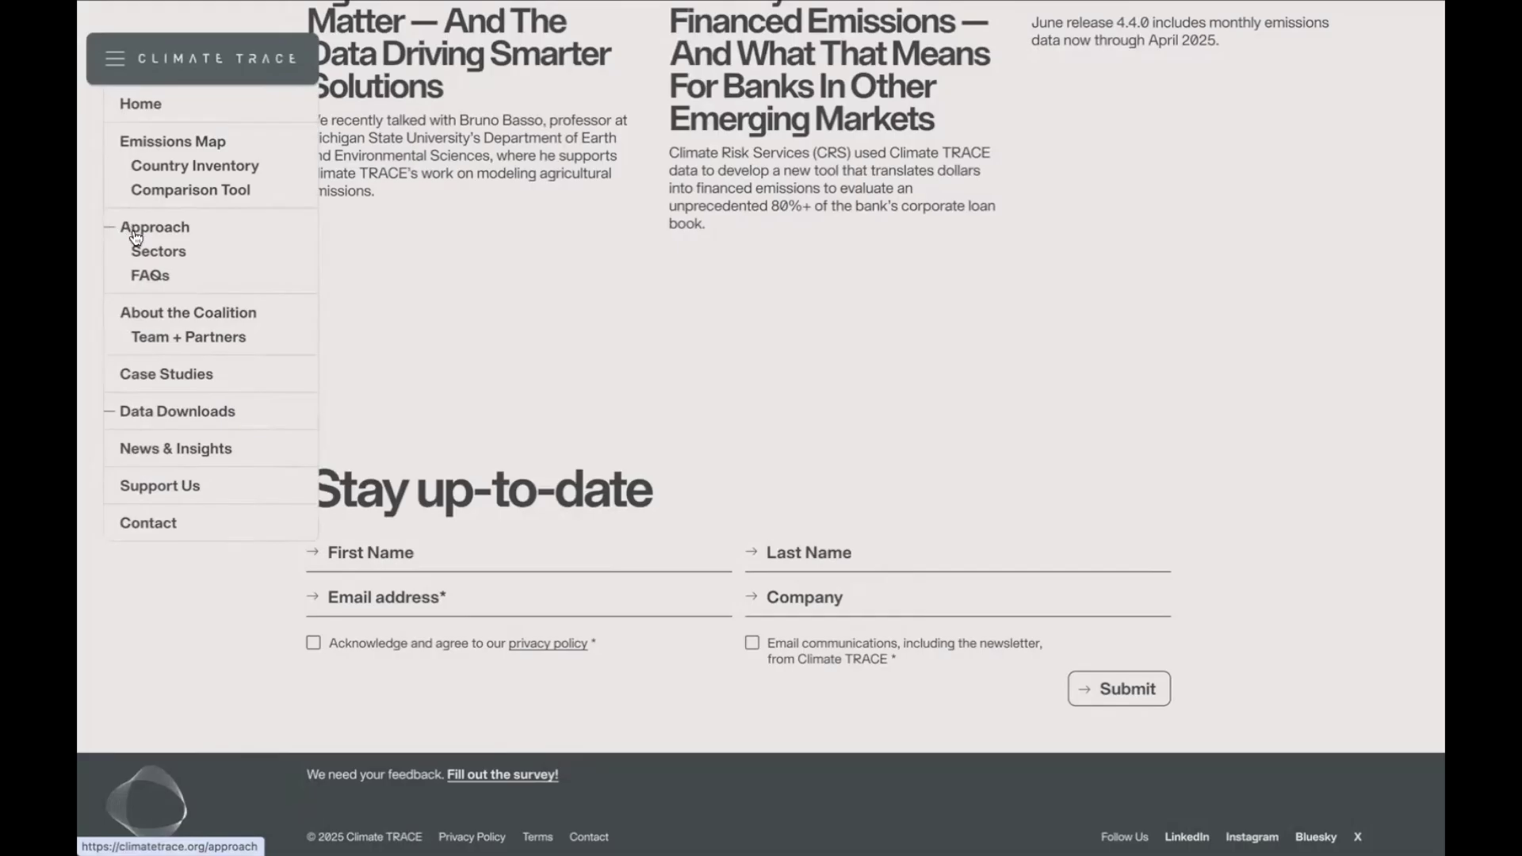
{"action": "left_click", "coordinate": [143, 254]}
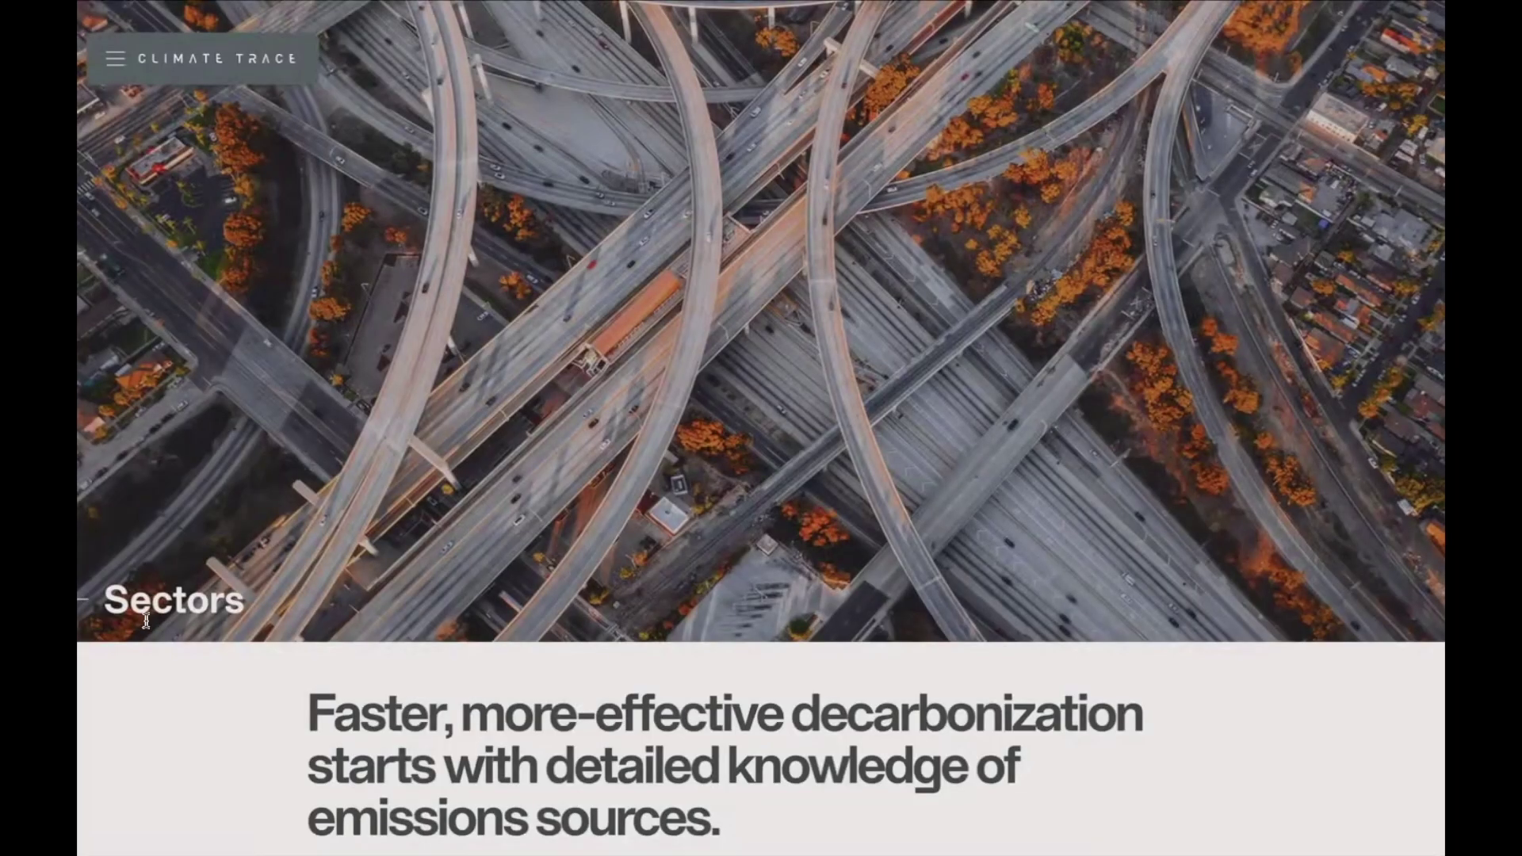
{"action": "scroll", "coordinate": [145, 628], "scroll_direction": "down", "scroll_amount": 10}
{"action": "scroll", "coordinate": [145, 627], "scroll_direction": "down", "scroll_amount": 1}
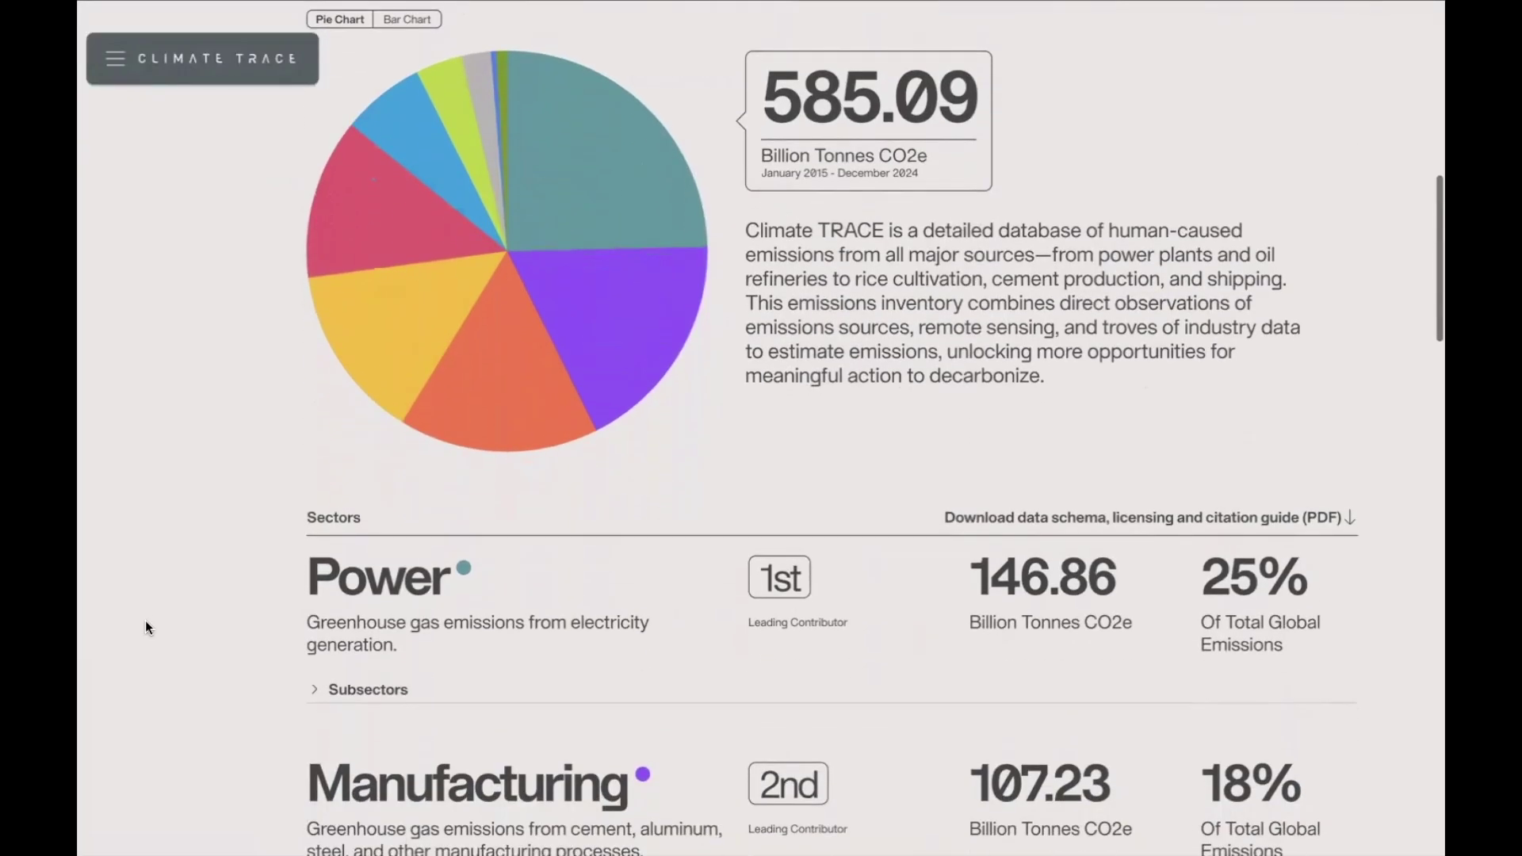
- Expand the Power sector's subsectors and review their definitions, methodology and data sources
{"action": "left_click", "coordinate": [335, 659]}
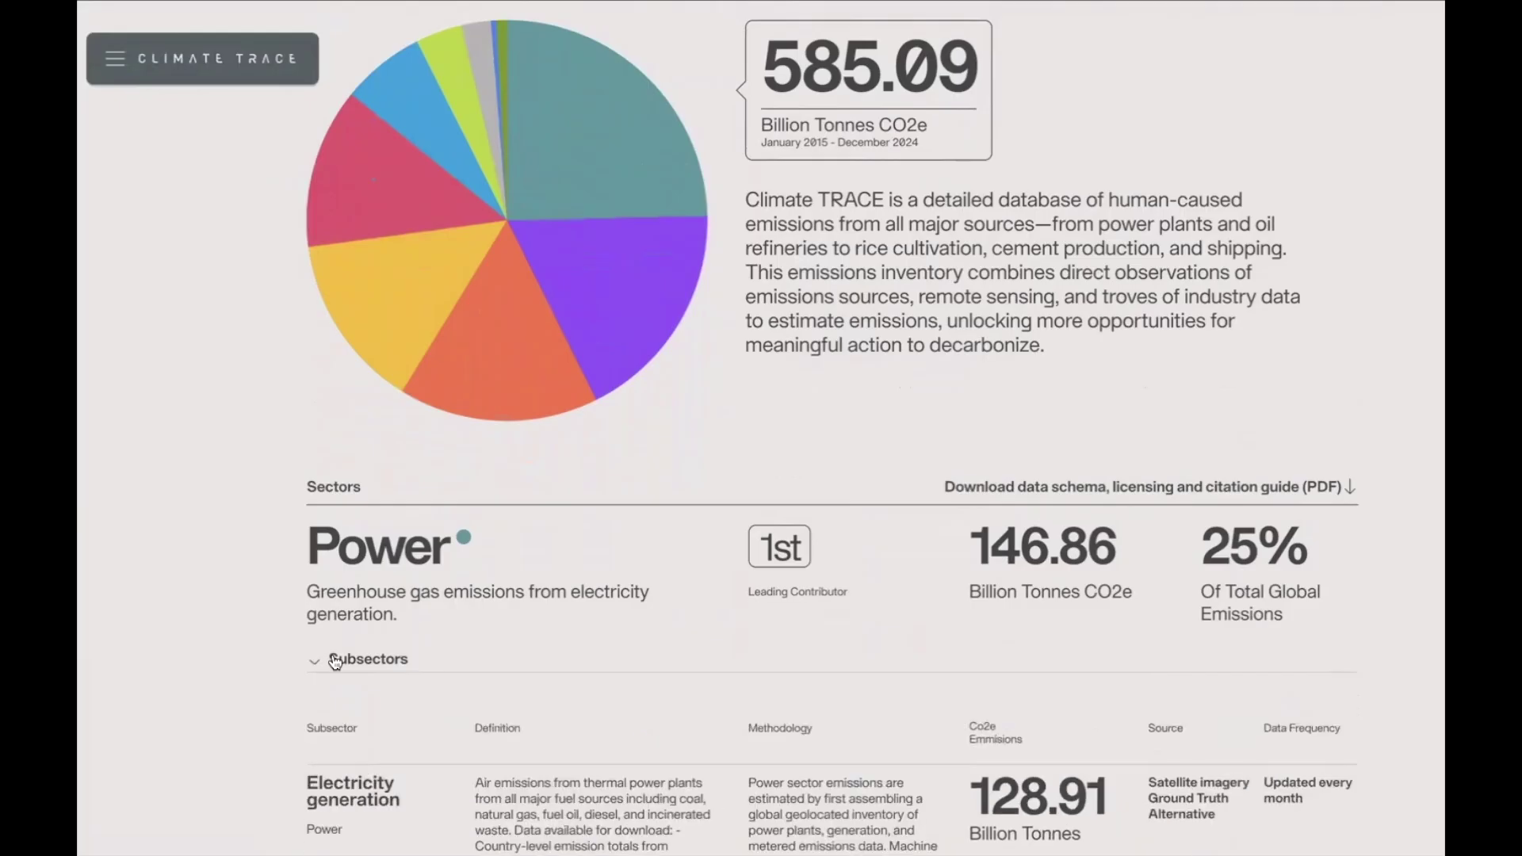
{"action": "scroll", "coordinate": [333, 660], "scroll_direction": "down", "scroll_amount": 5}
{"action": "scroll", "coordinate": [334, 655], "scroll_direction": "down", "scroll_amount": 1}
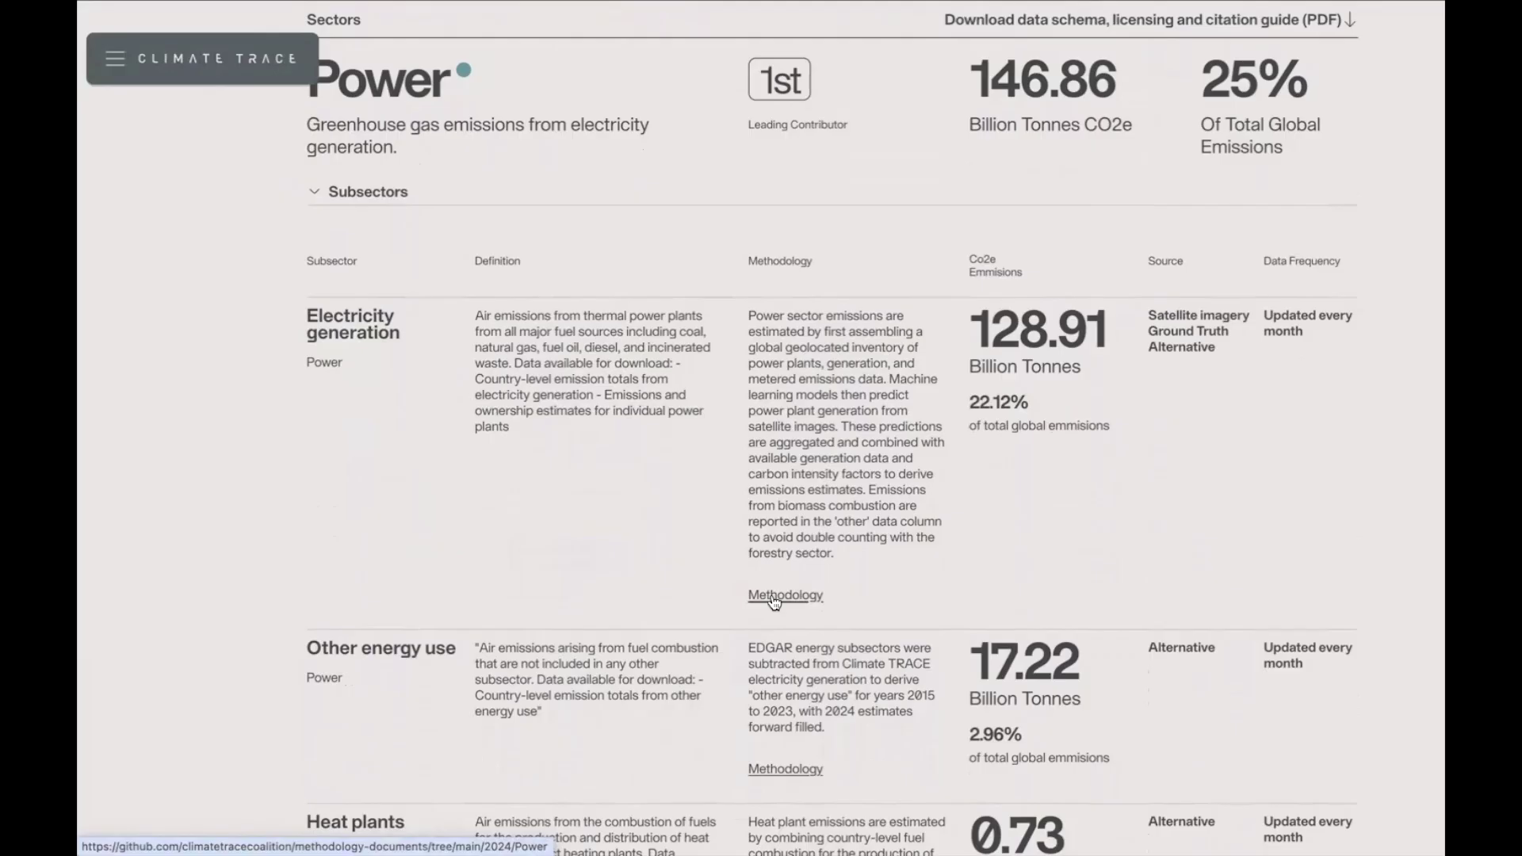
{"action": "scroll", "coordinate": [775, 603], "scroll_direction": "up", "scroll_amount": 5}
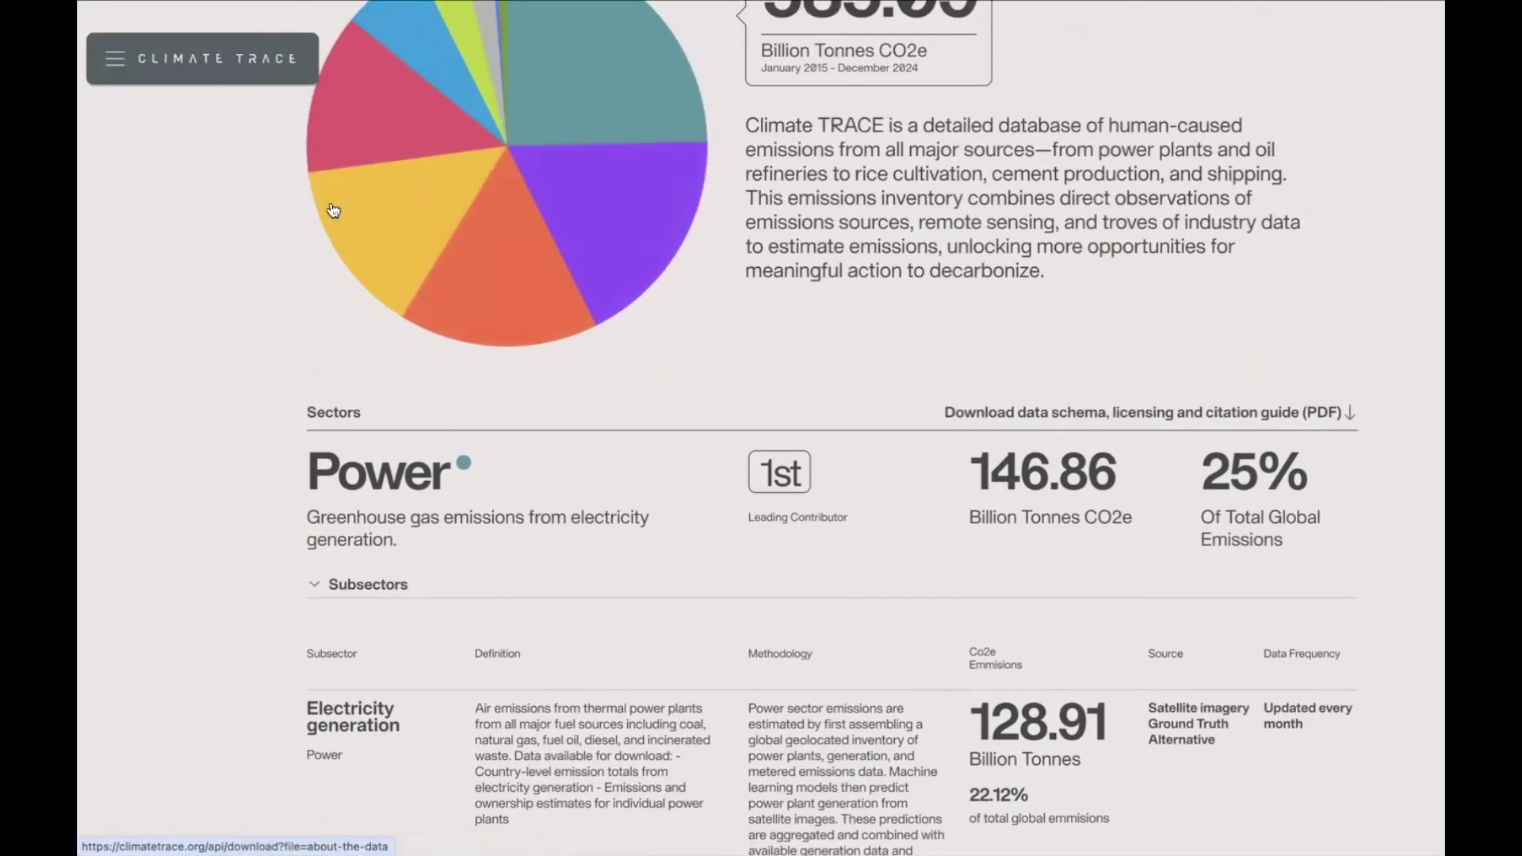
- Open the Case Studies page and look through the example uses of Climate TRACE data
{"action": "left_click", "coordinate": [102, 58]}
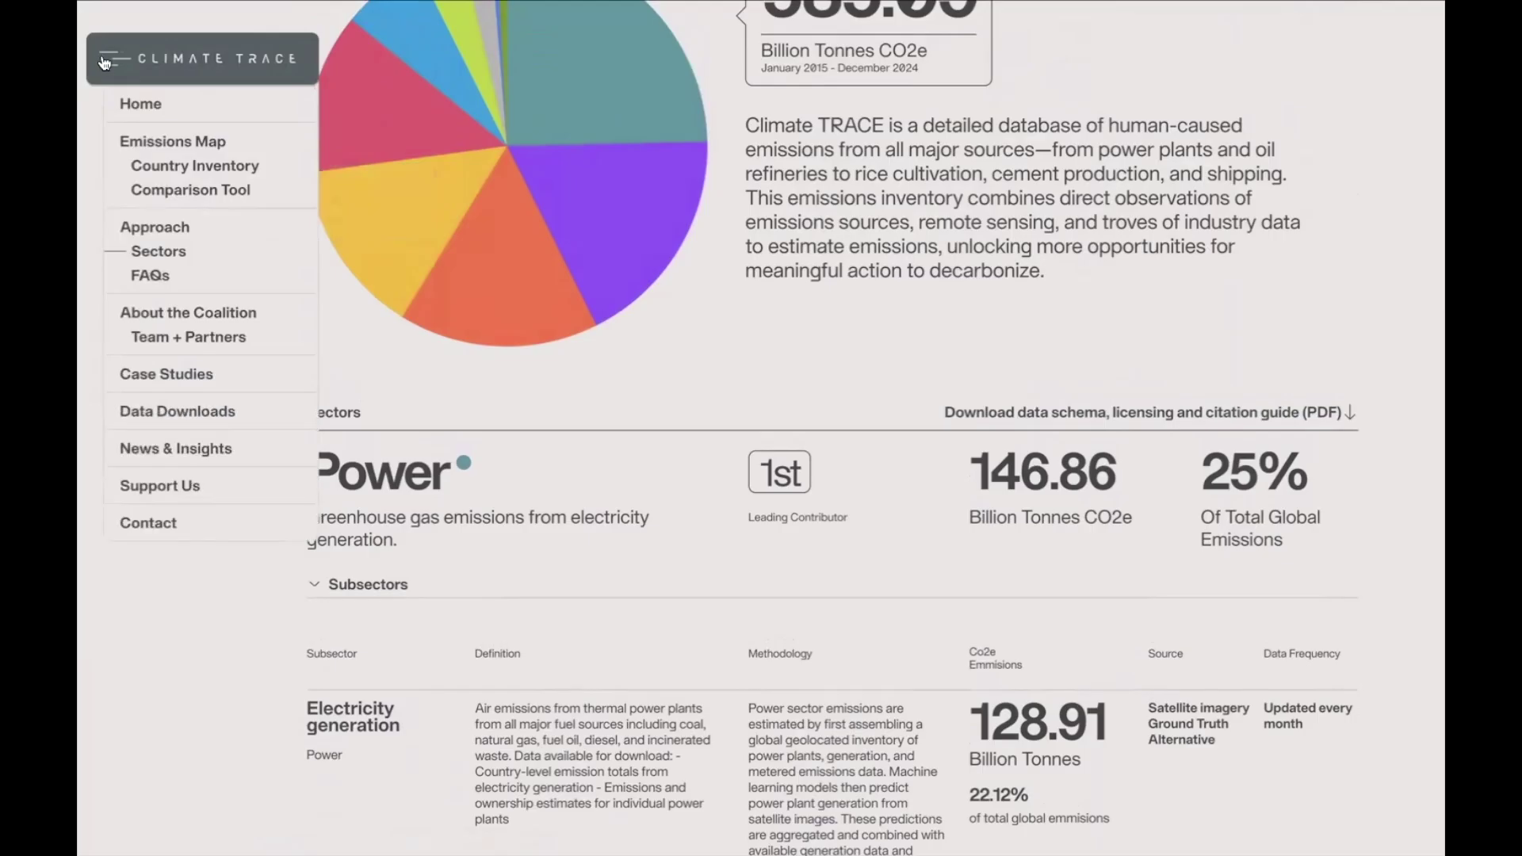
{"action": "left_click", "coordinate": [127, 372]}
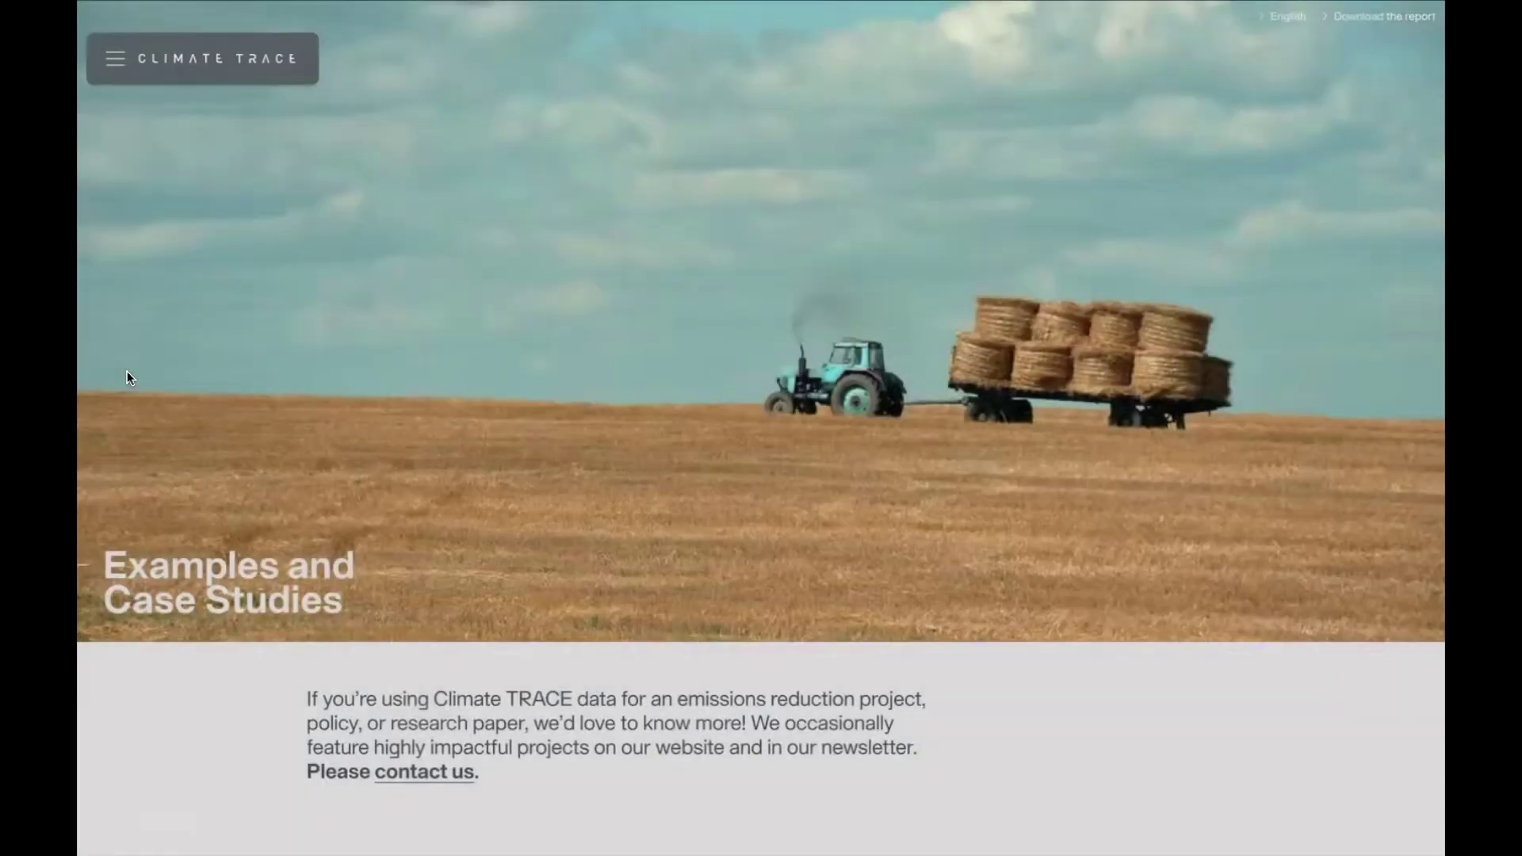
{"action": "scroll", "coordinate": [127, 378], "scroll_direction": "down", "scroll_amount": 5}
{"action": "scroll", "coordinate": [129, 378], "scroll_direction": "down", "scroll_amount": 7}
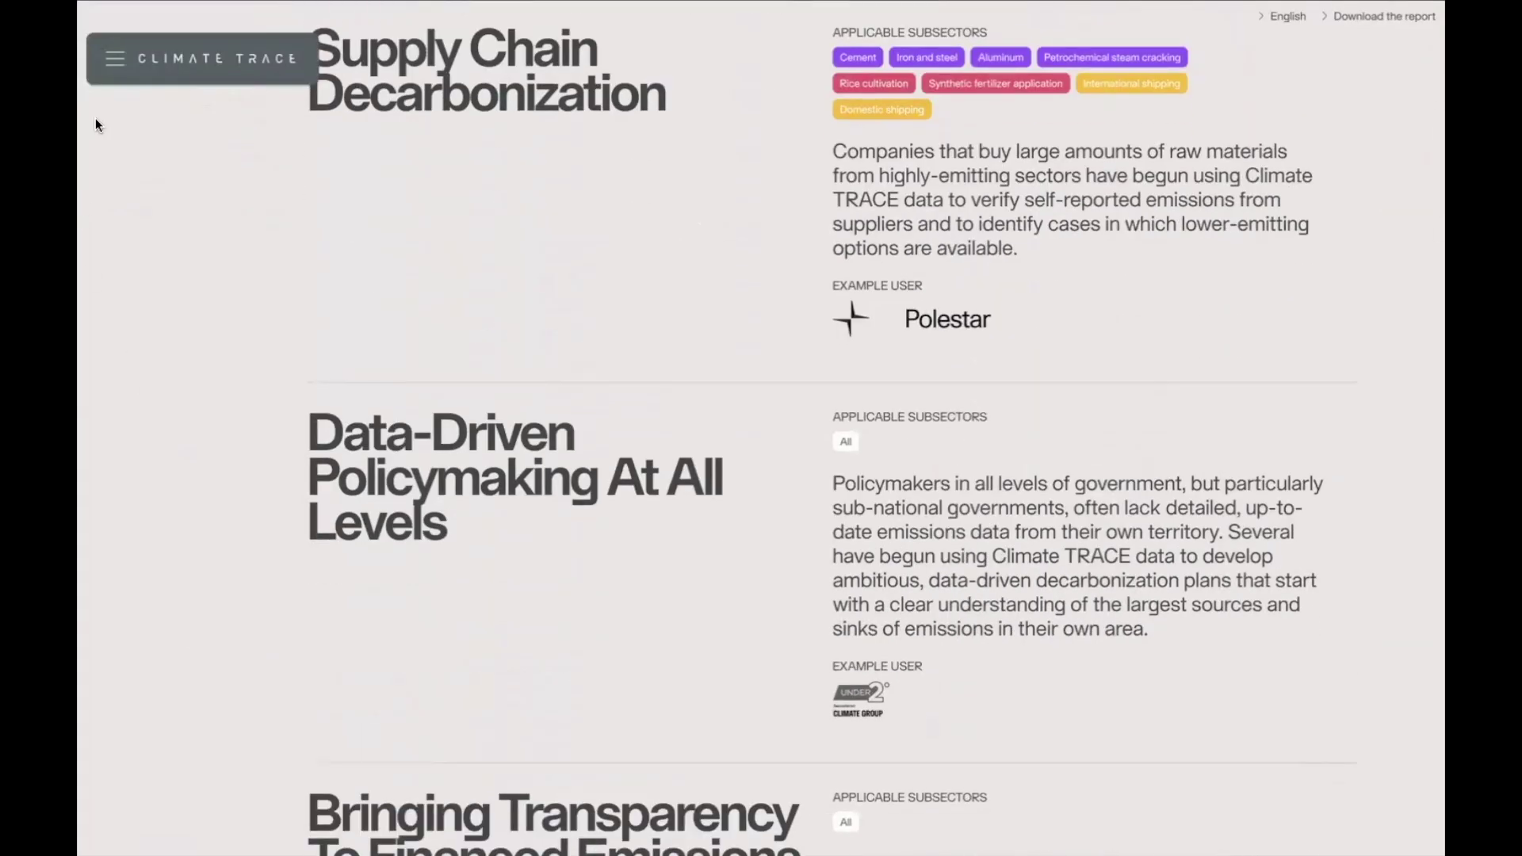
- Open the News & Insights page and bring its latest articles into view
{"action": "left_click", "coordinate": [115, 58]}
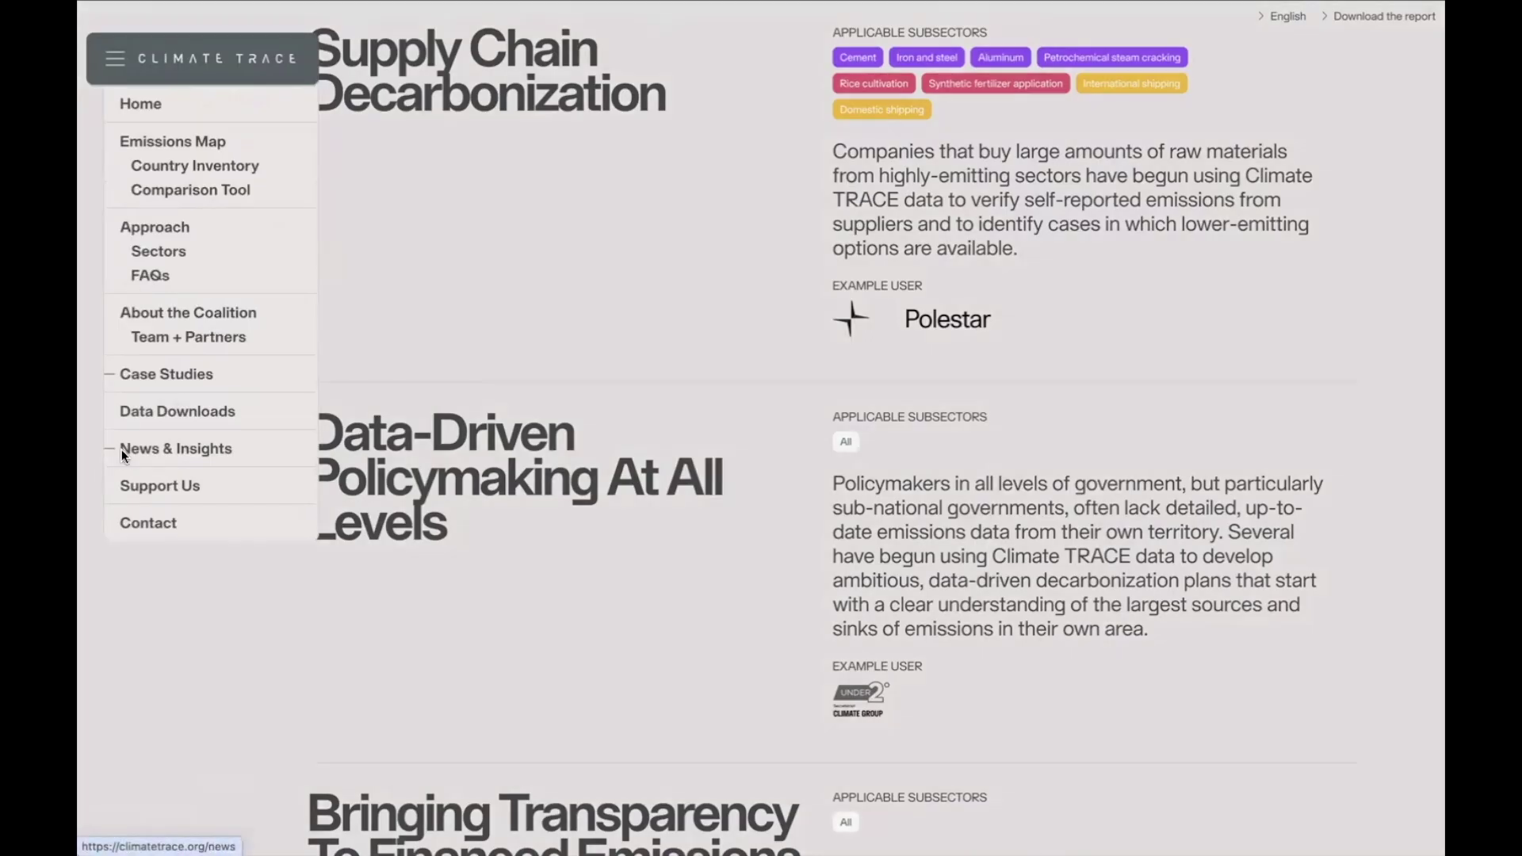
{"action": "left_click", "coordinate": [121, 449]}
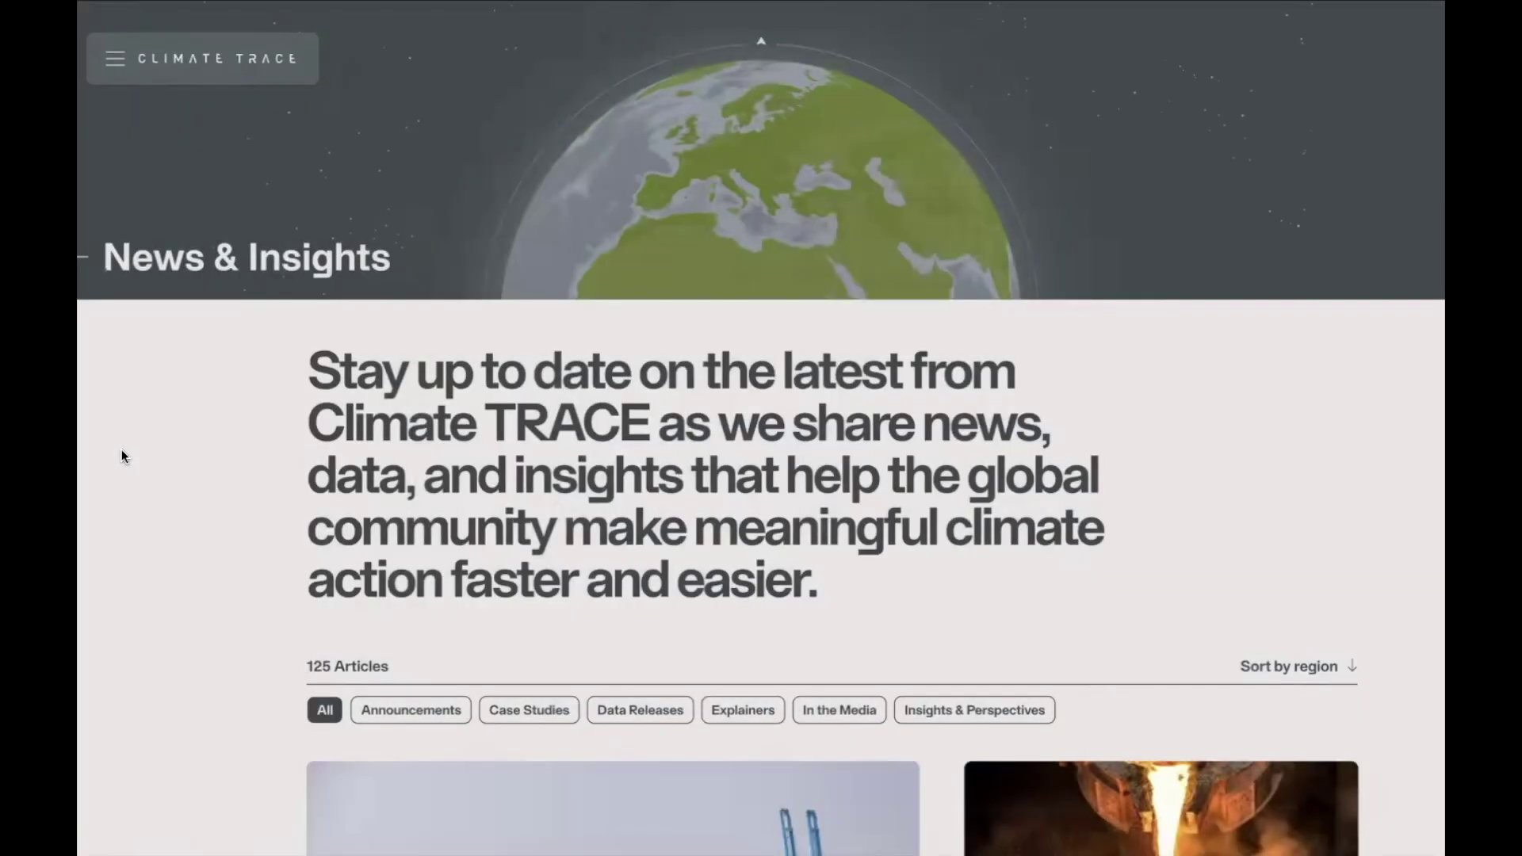
{"action": "scroll", "coordinate": [123, 456], "scroll_direction": "down", "scroll_amount": 3}
{"action": "scroll", "coordinate": [121, 448], "scroll_direction": "down", "scroll_amount": 4}
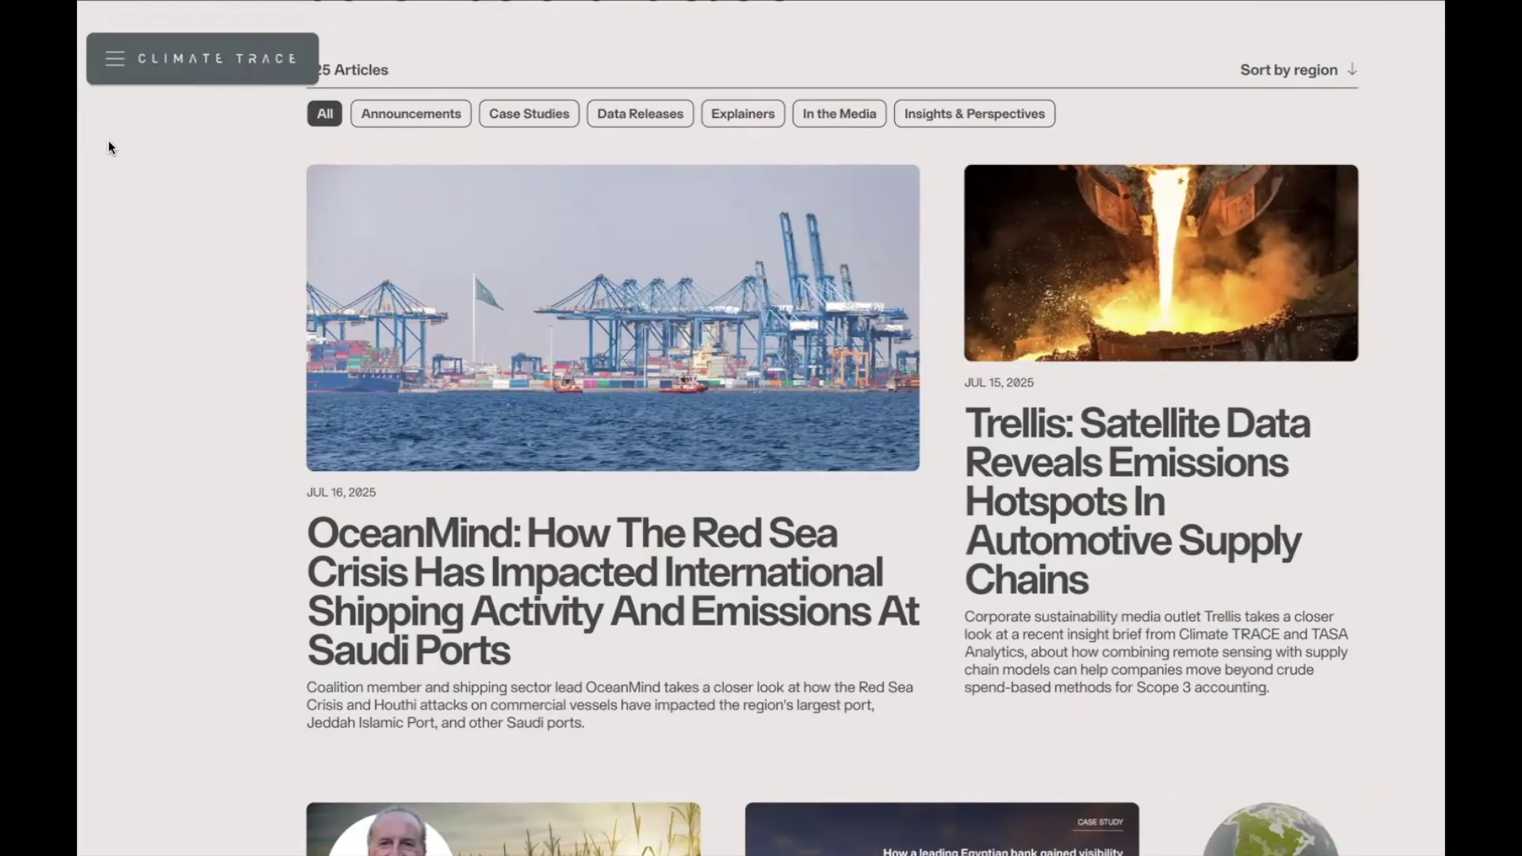
- Open the FAQs page, look through its questions to the end of the page, and return to the home page
{"action": "left_click", "coordinate": [112, 71]}
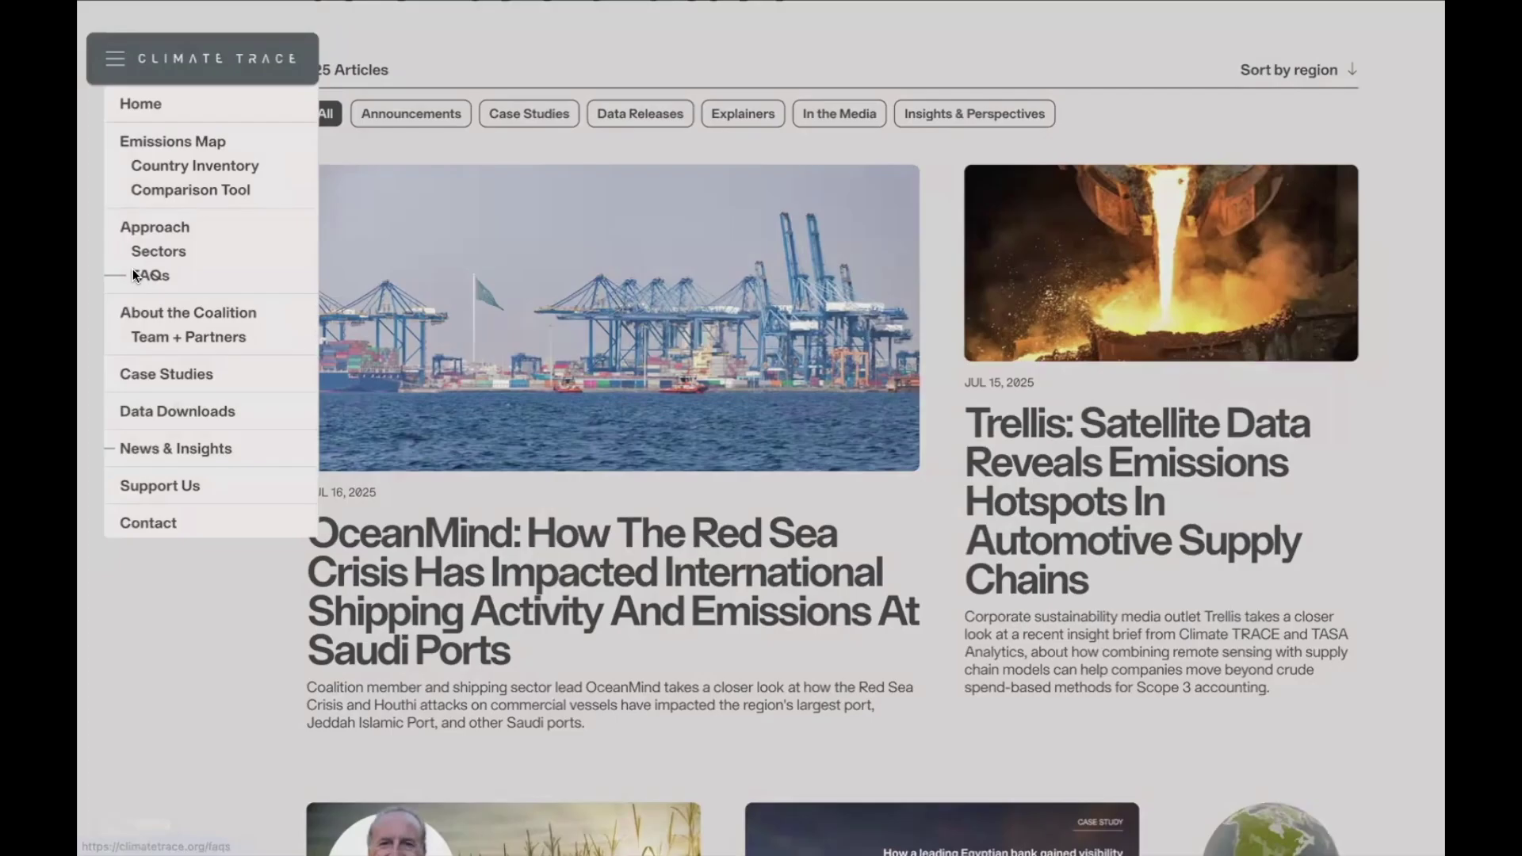
{"action": "left_click", "coordinate": [135, 274]}
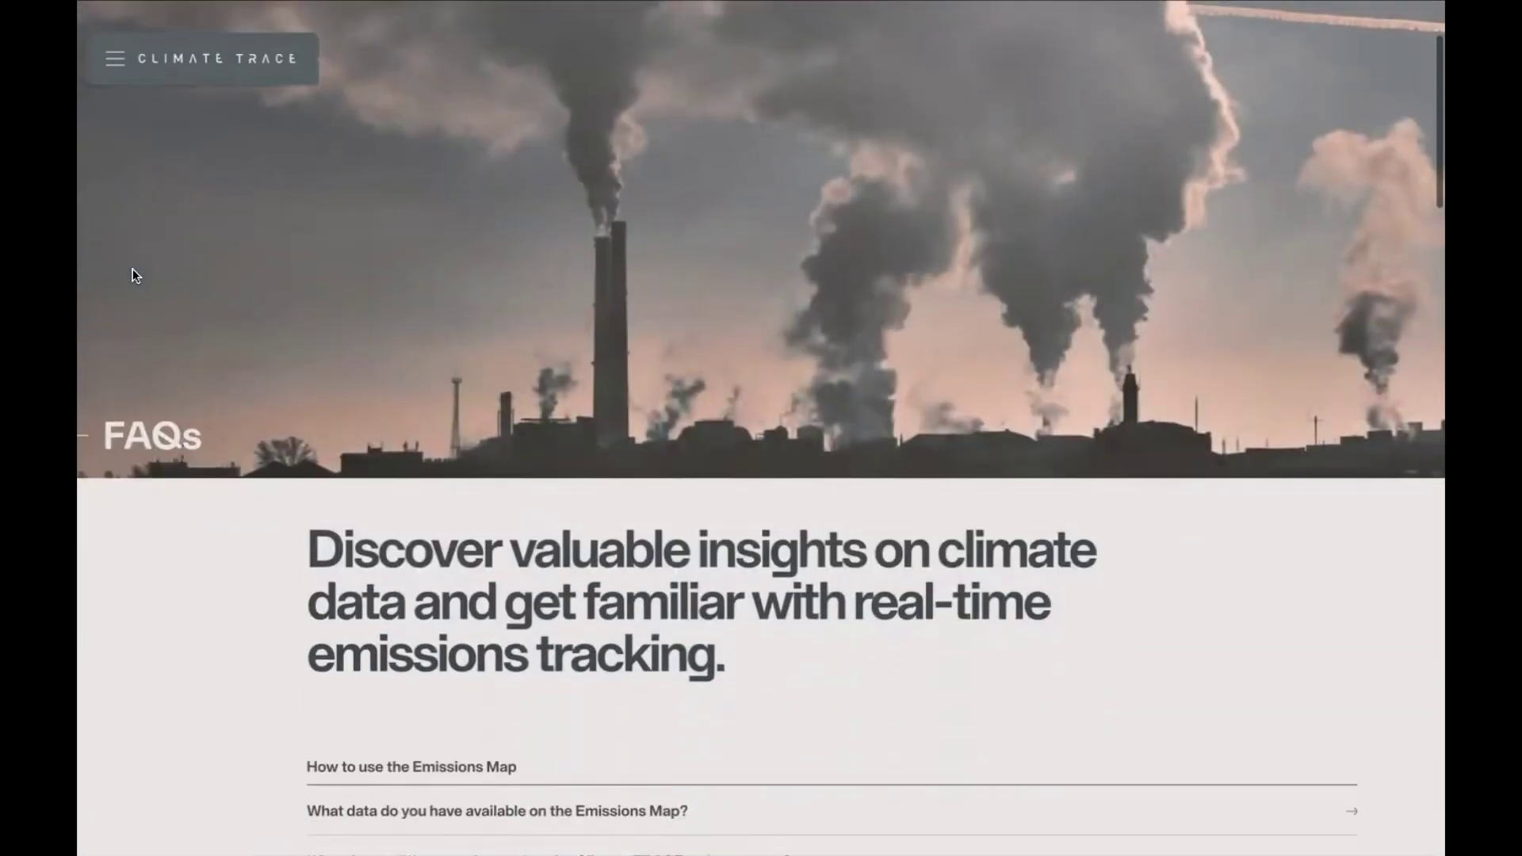
{"action": "scroll", "coordinate": [132, 275], "scroll_direction": "down", "scroll_amount": 2}
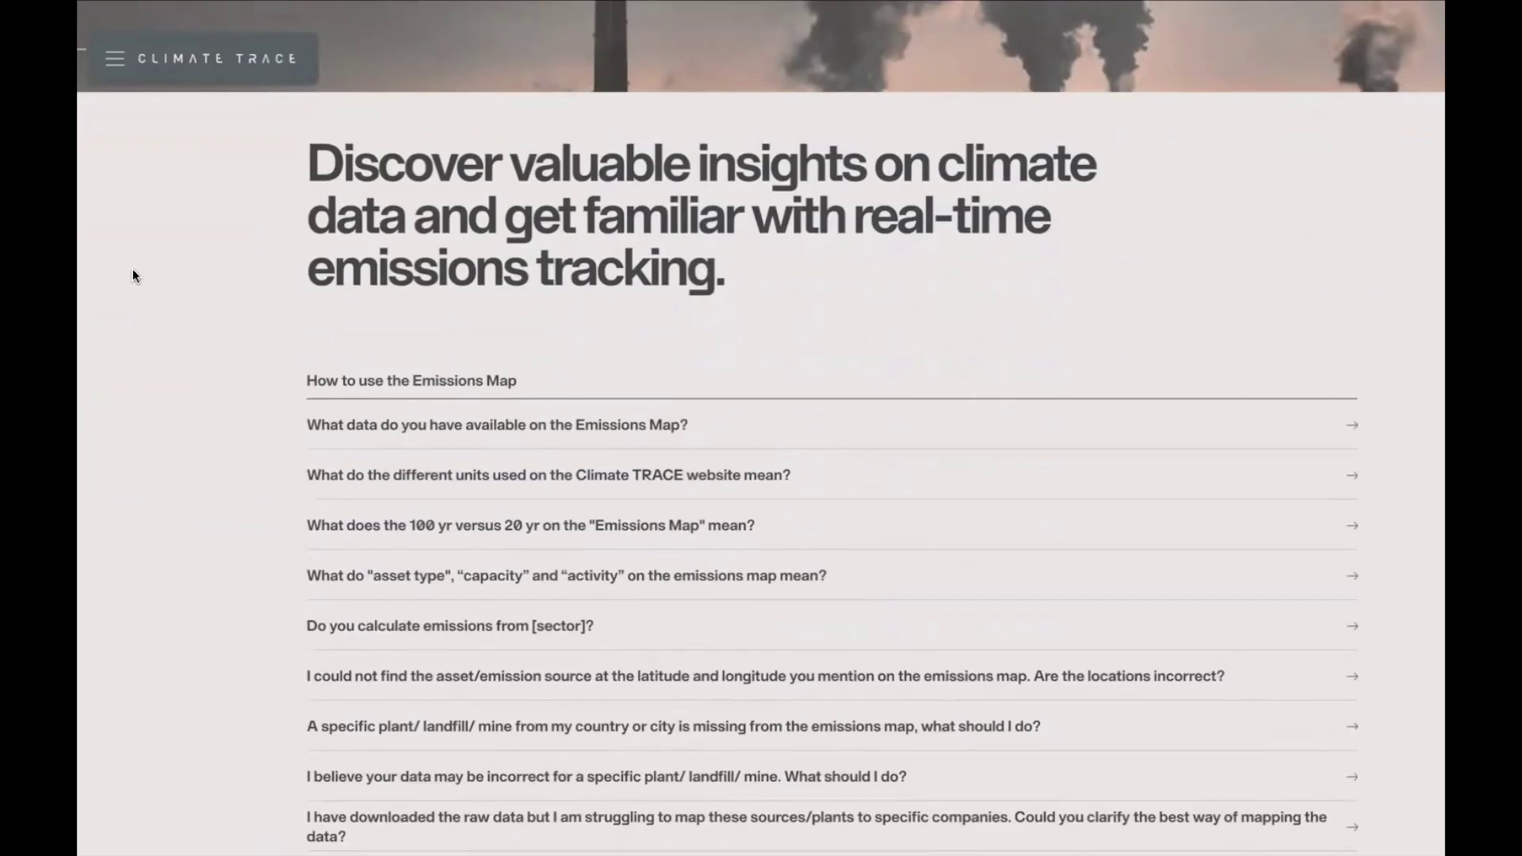
{"action": "scroll", "coordinate": [133, 272], "scroll_direction": "down", "scroll_amount": 15}
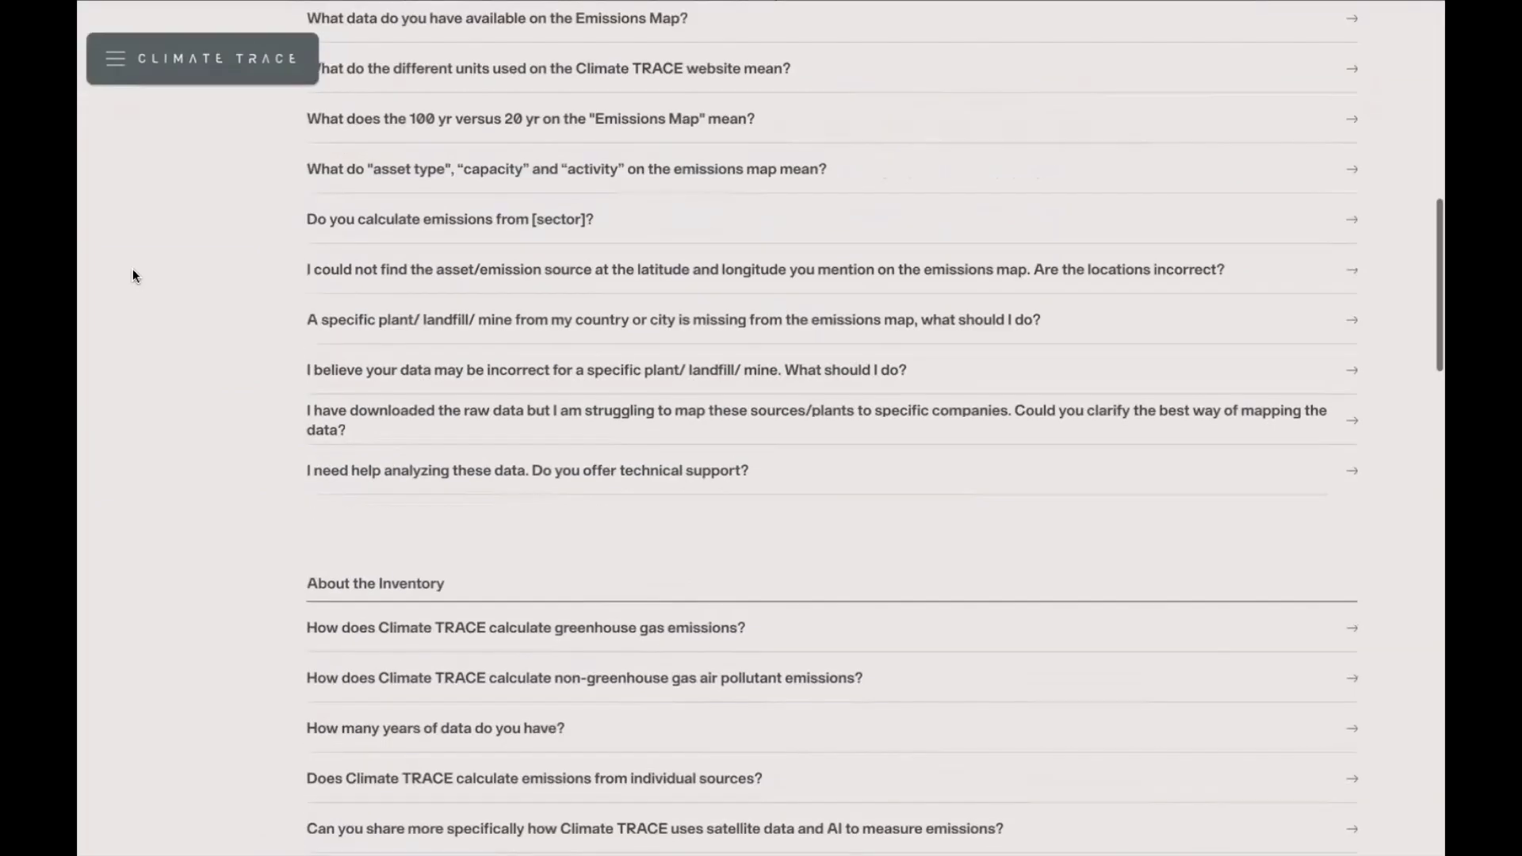
{"action": "scroll", "coordinate": [133, 275], "scroll_direction": "down", "scroll_amount": 15}
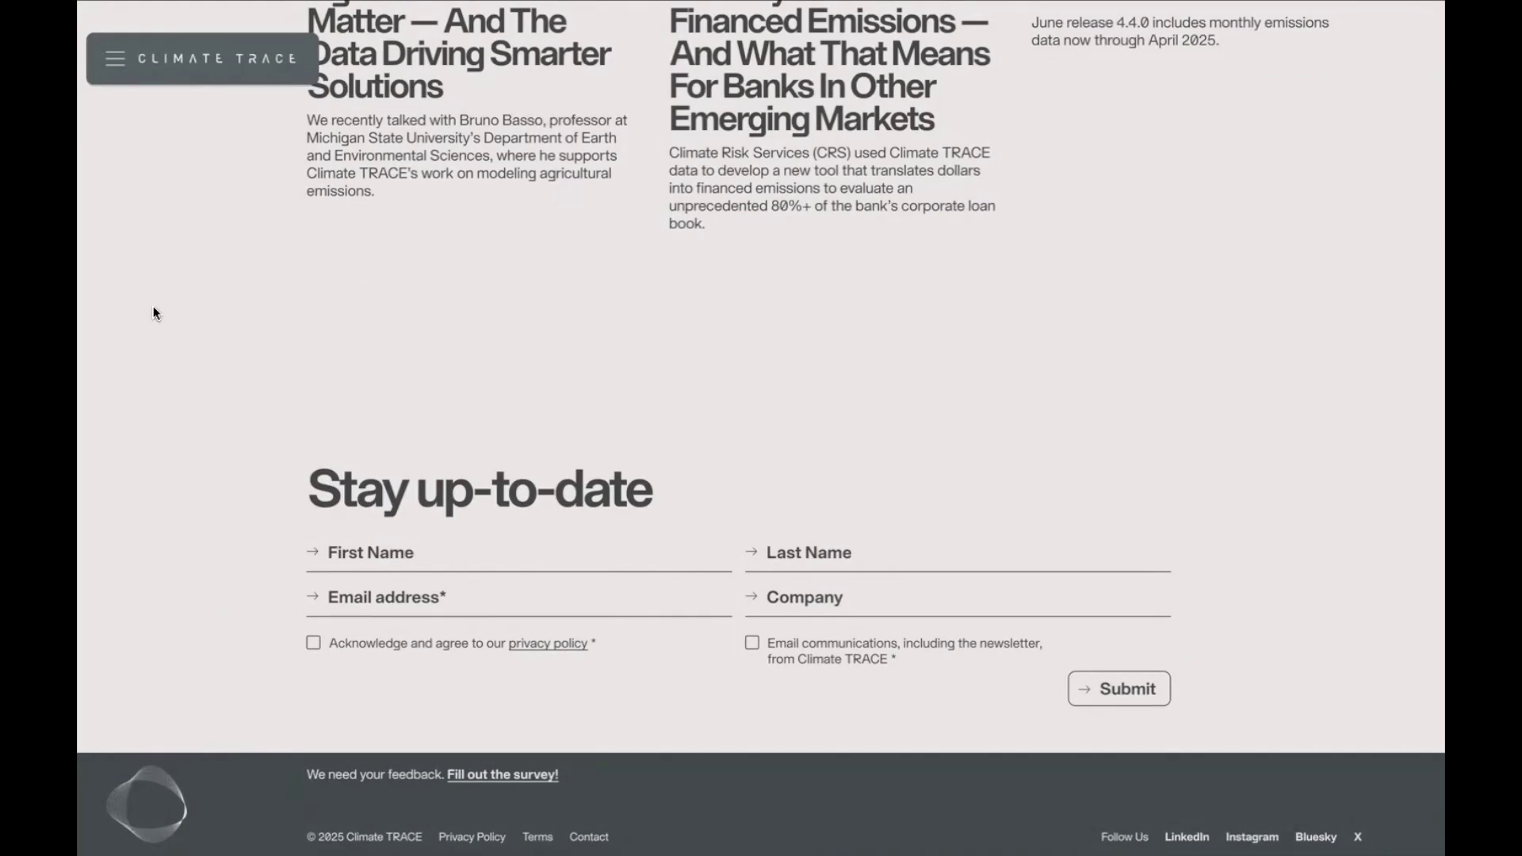
{"action": "left_click", "coordinate": [114, 79]}
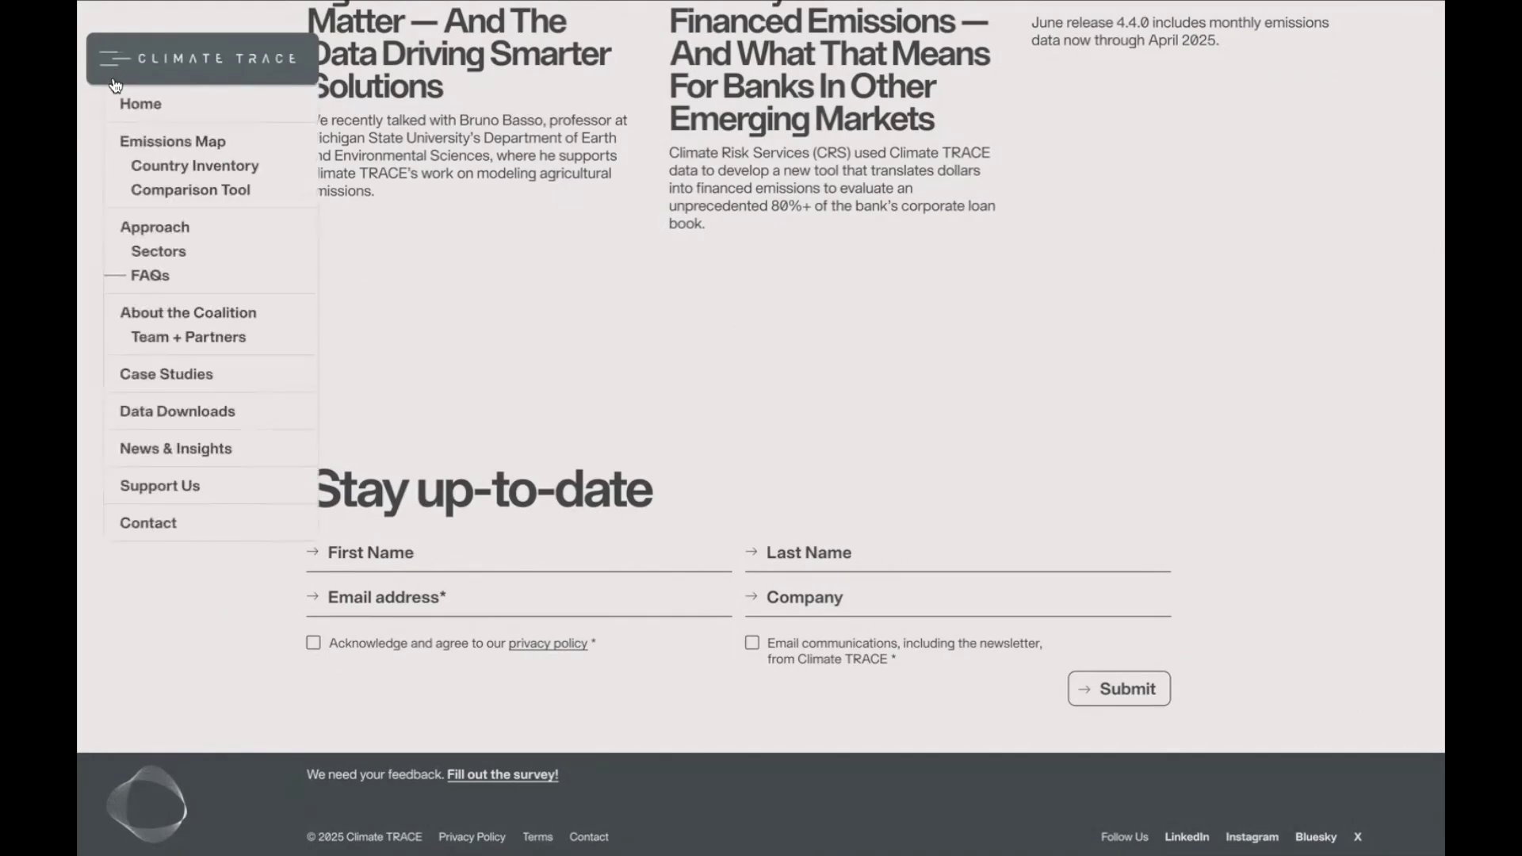
{"action": "left_click", "coordinate": [125, 103]}
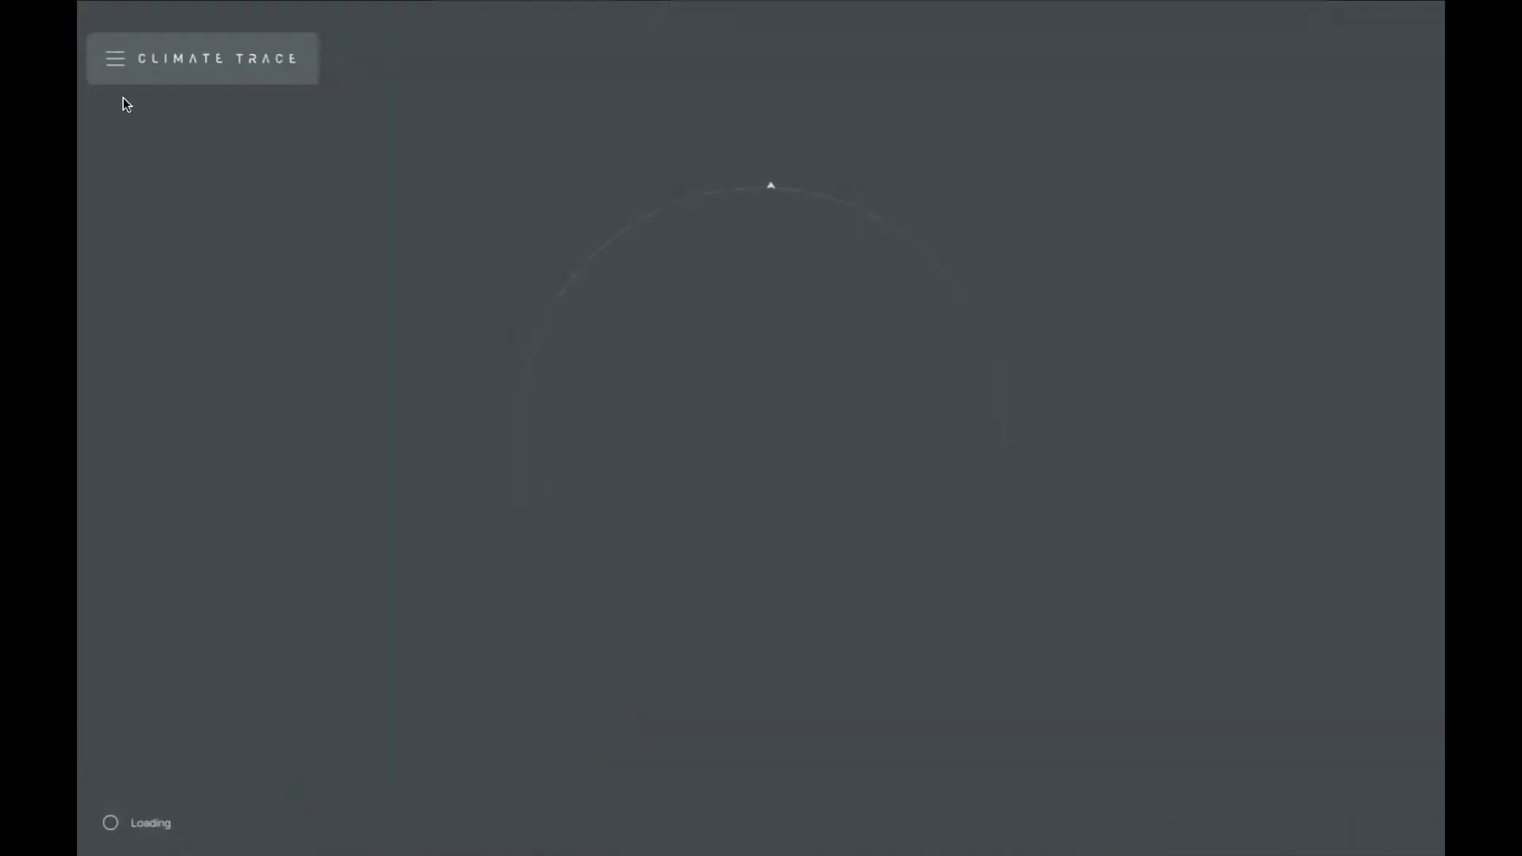